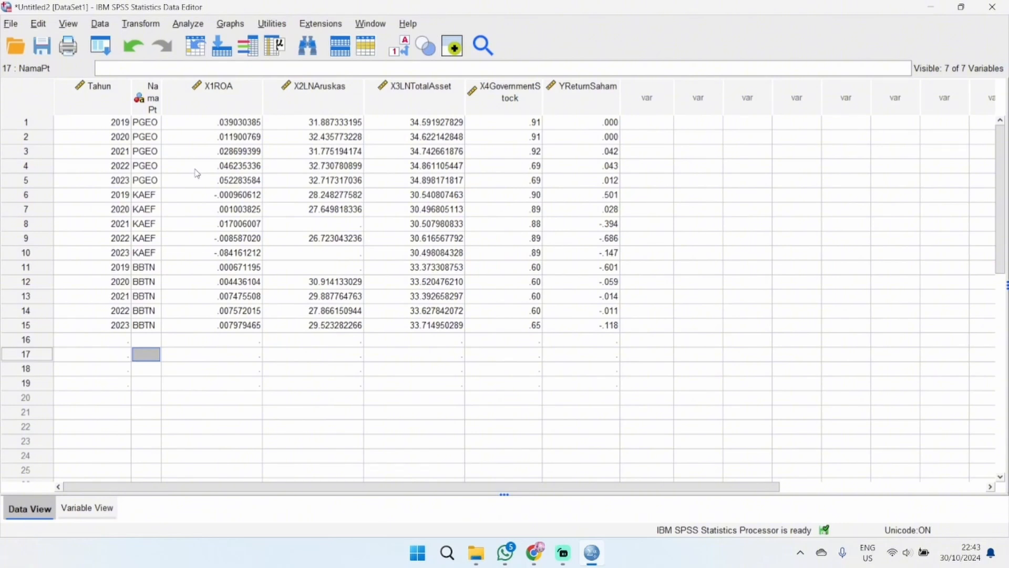
pyautogui.click(15, 25)
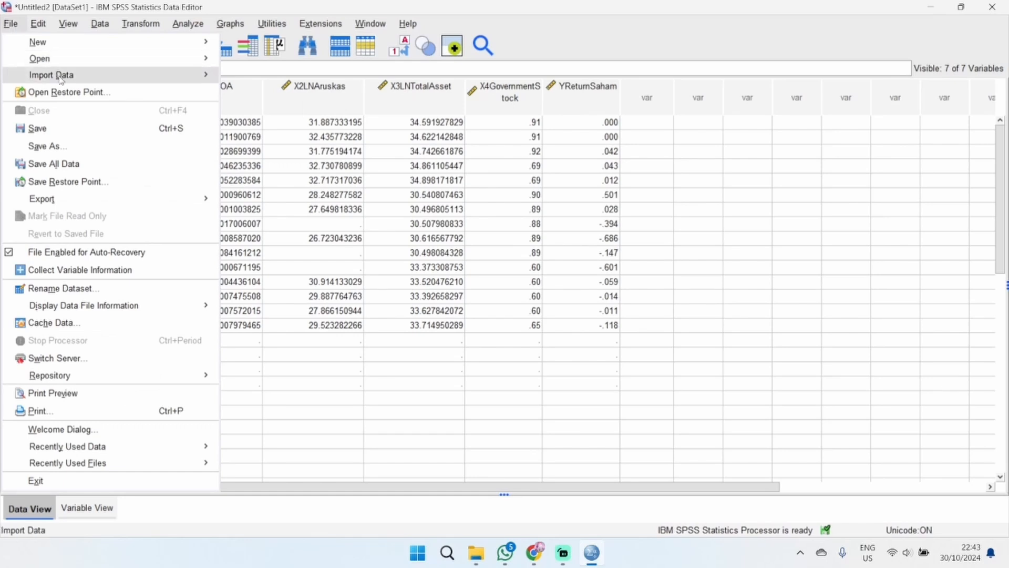
pyautogui.moveTo(61, 79)
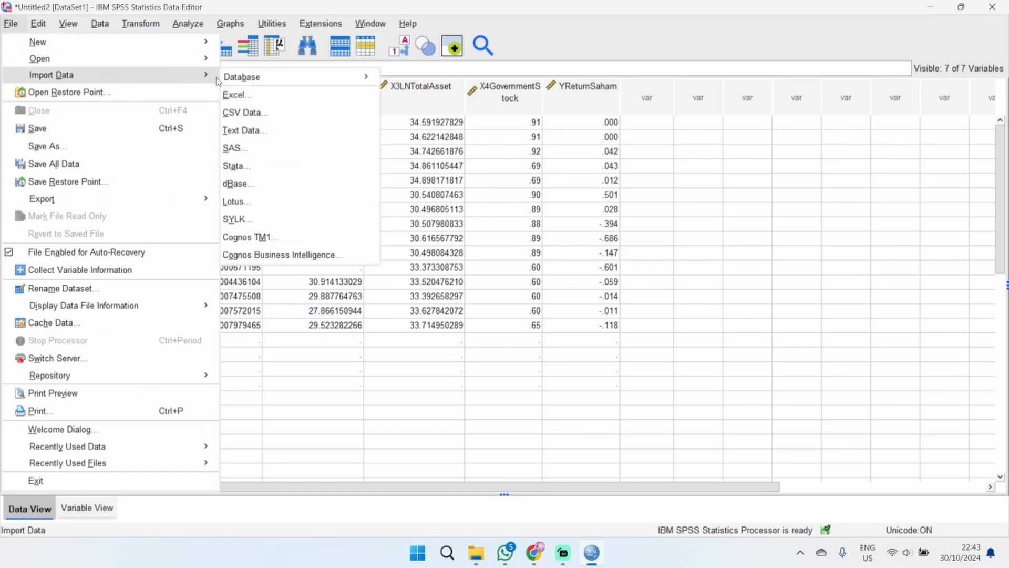
pyautogui.click(237, 95)
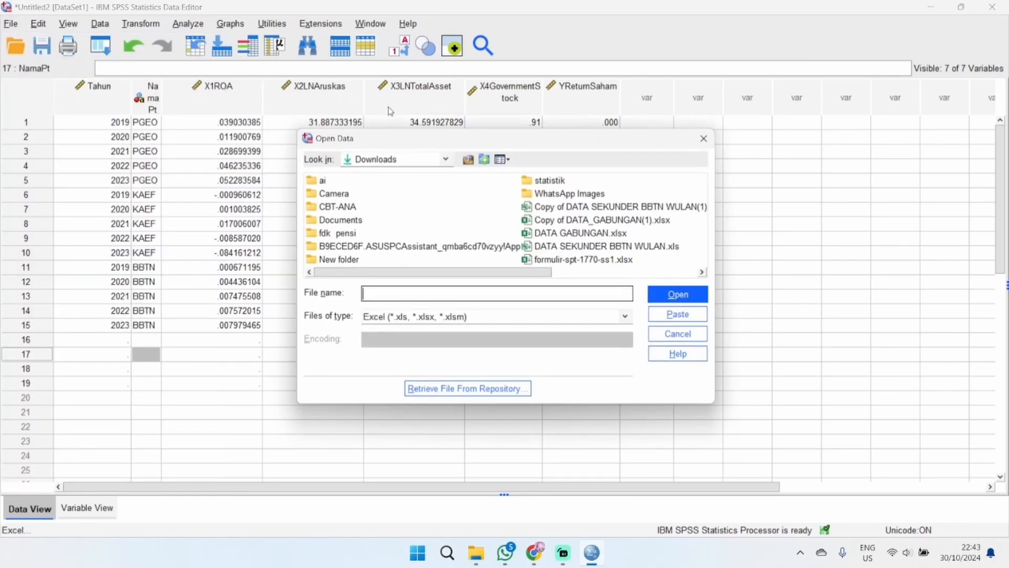
pyautogui.click(621, 249)
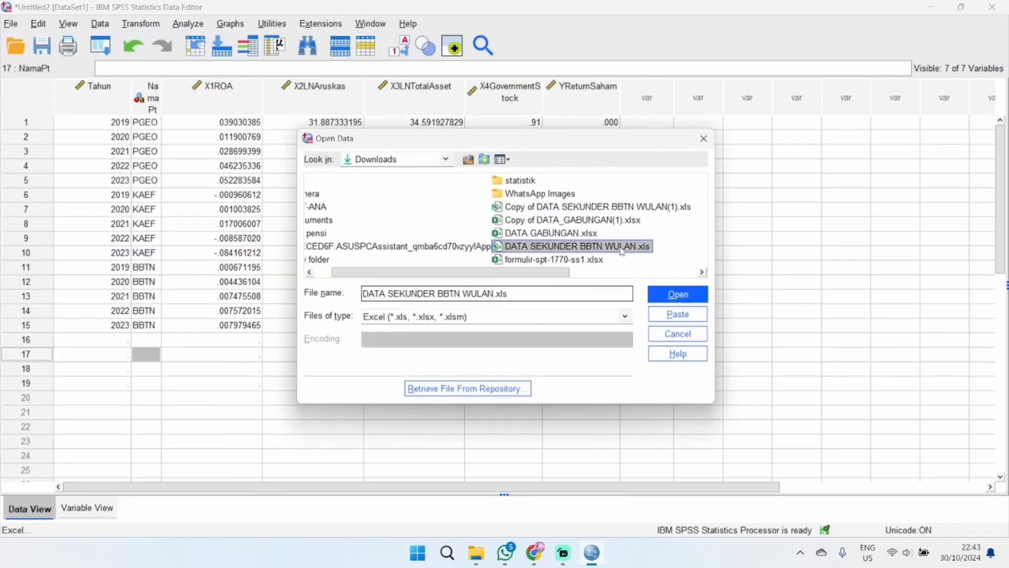
pyautogui.click(703, 139)
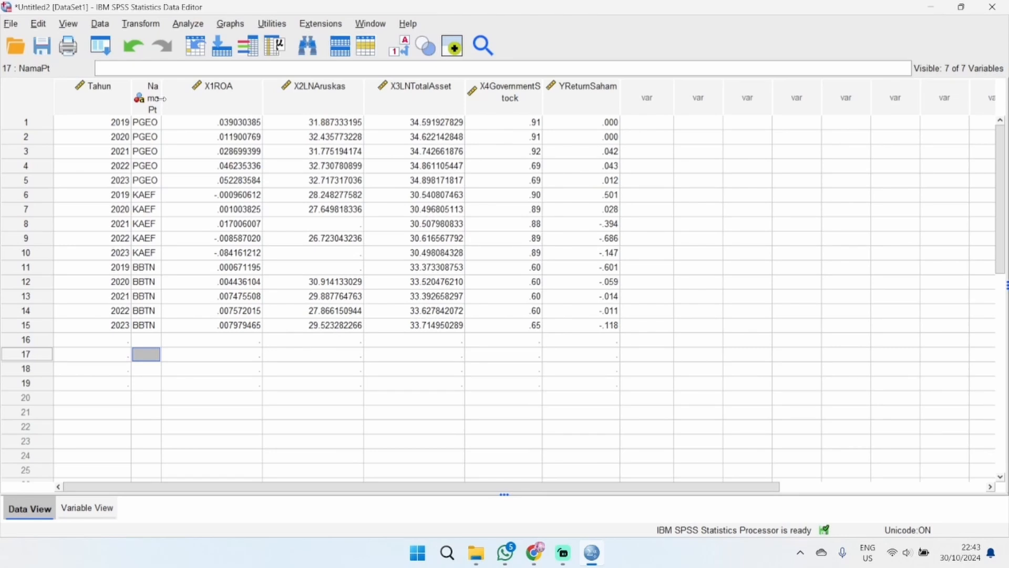
# Step: Widen the NamaPt column in the data grid so its header fits on one line
pyautogui.click(86, 97)
pyautogui.click(154, 89)
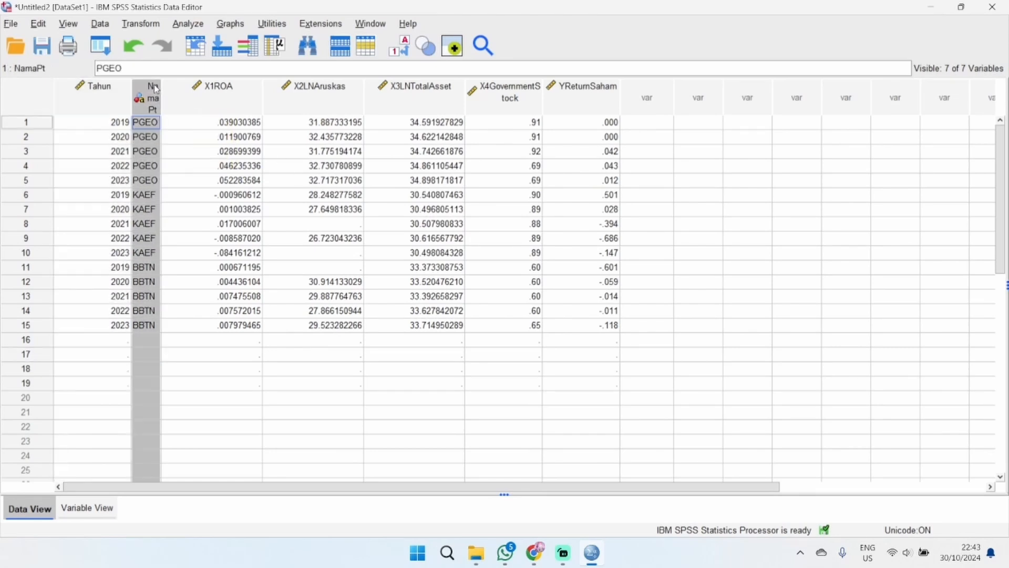
pyautogui.moveTo(159, 89); pyautogui.dragTo(215, 89)
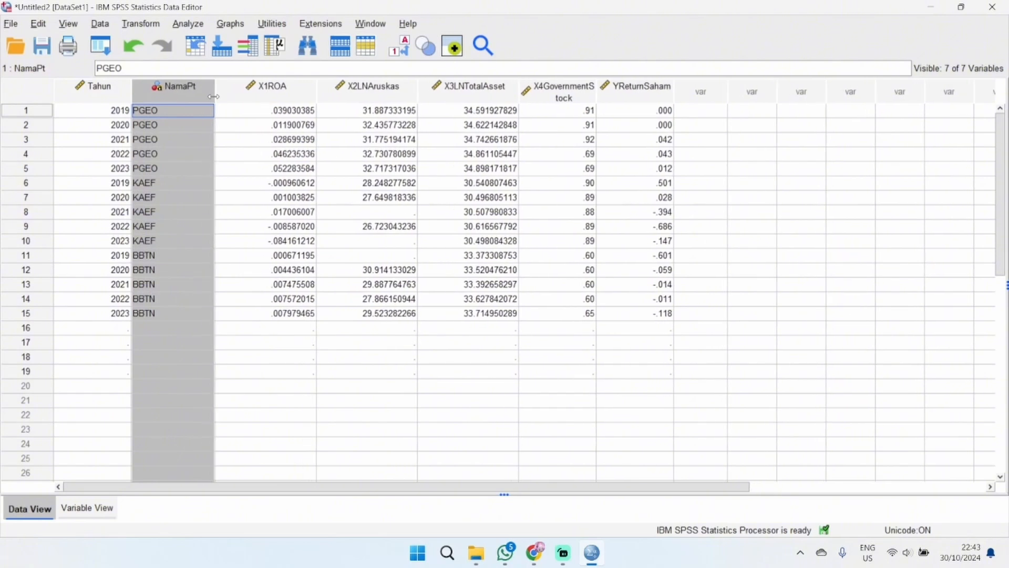
# Step: Examine the X1ROA, X2LNAruskas, X3LNTotalAsset, X4GovernmentStock and YReturnSaham columns one after another
pyautogui.click(242, 96)
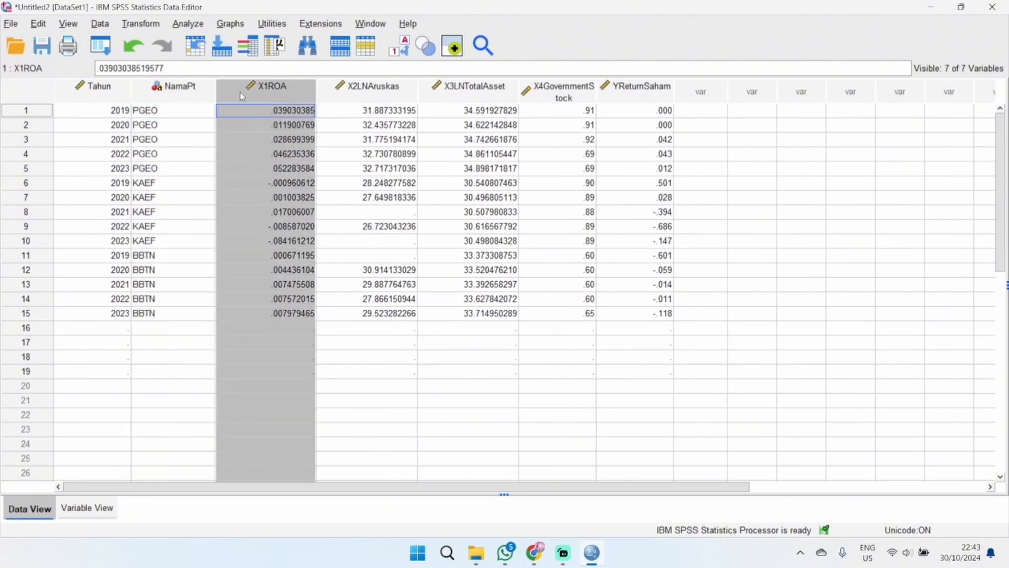
pyautogui.click(367, 88)
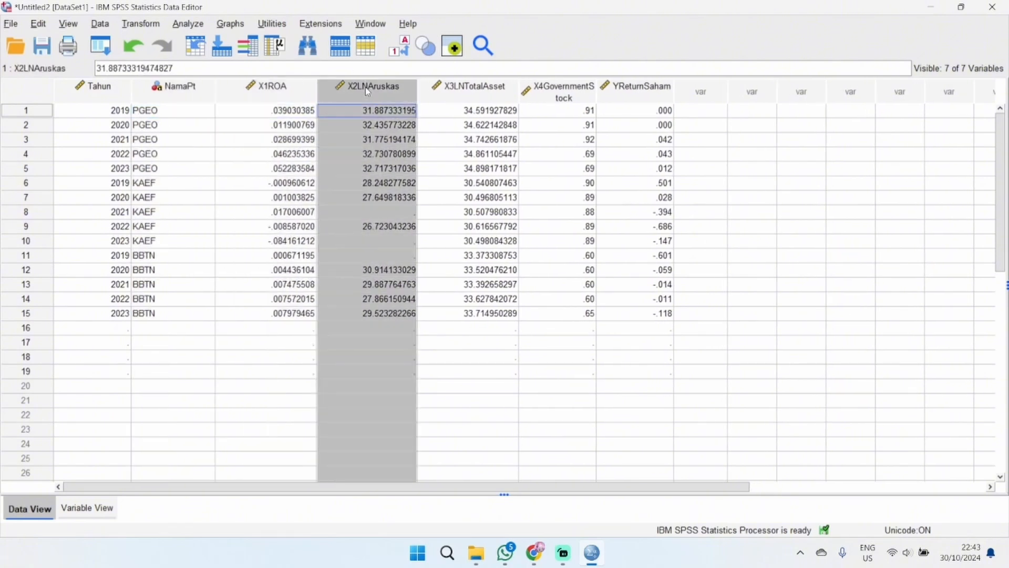
pyautogui.click(464, 89)
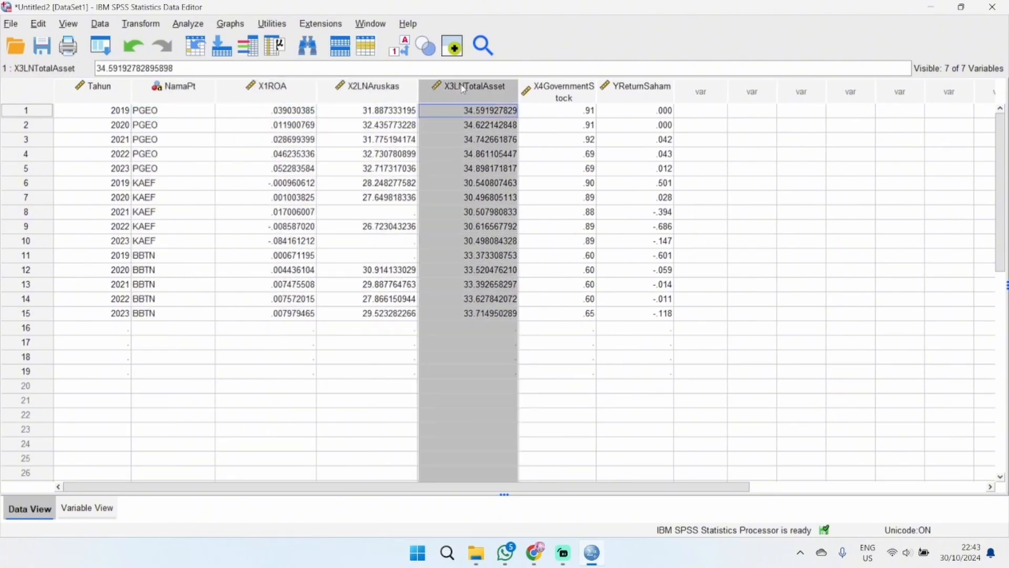
pyautogui.click(550, 95)
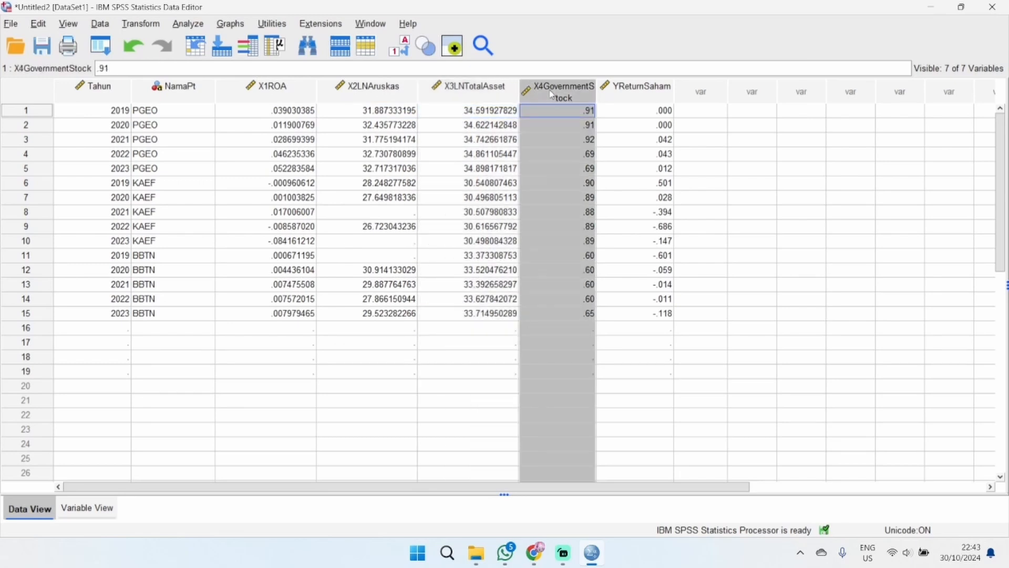
pyautogui.click(613, 87)
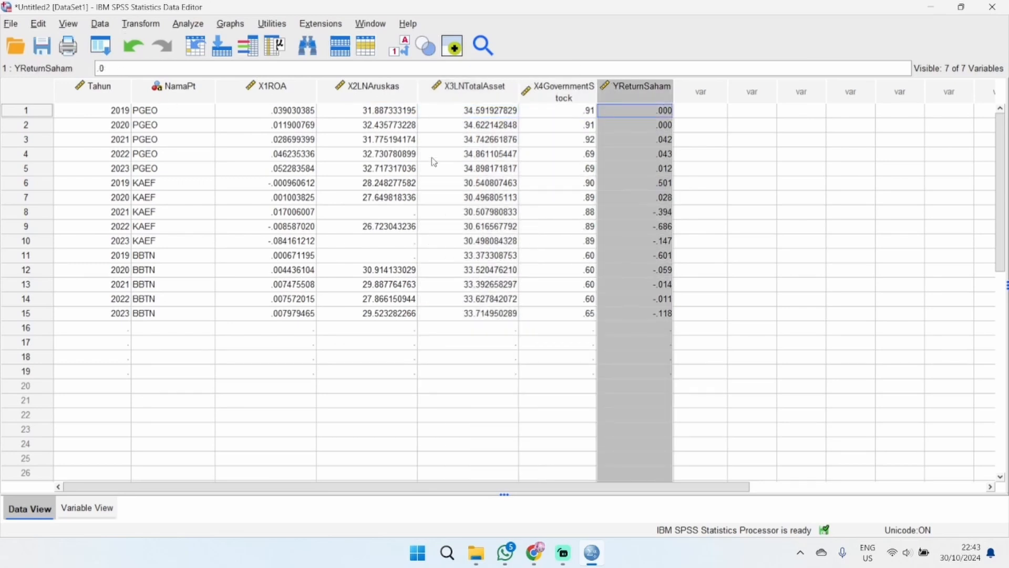
# Step: Start a Linear Regression with its previous settings reset and assign Y (Return Saham) as the dependent variable
pyautogui.click(189, 24)
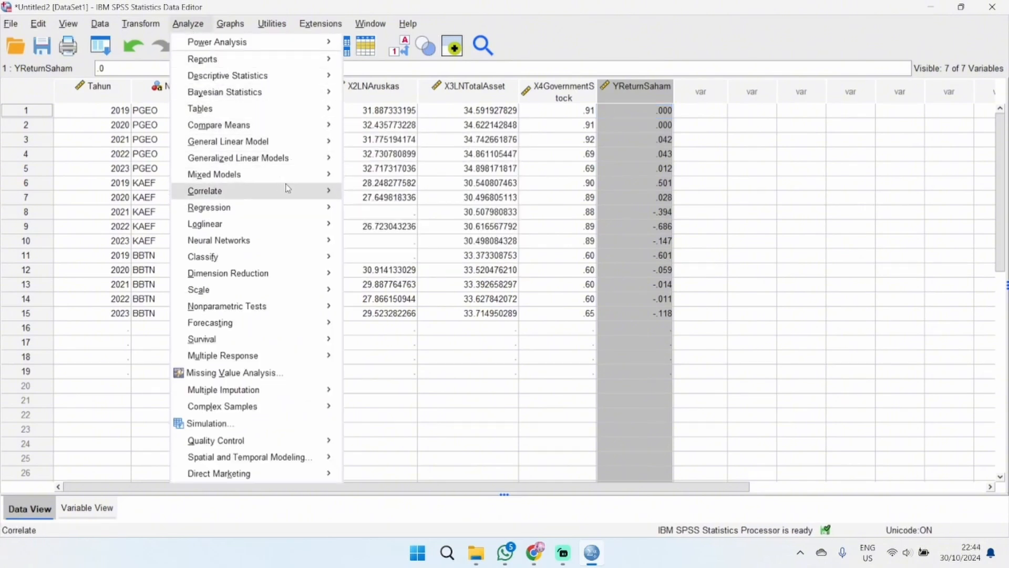
pyautogui.moveTo(288, 206)
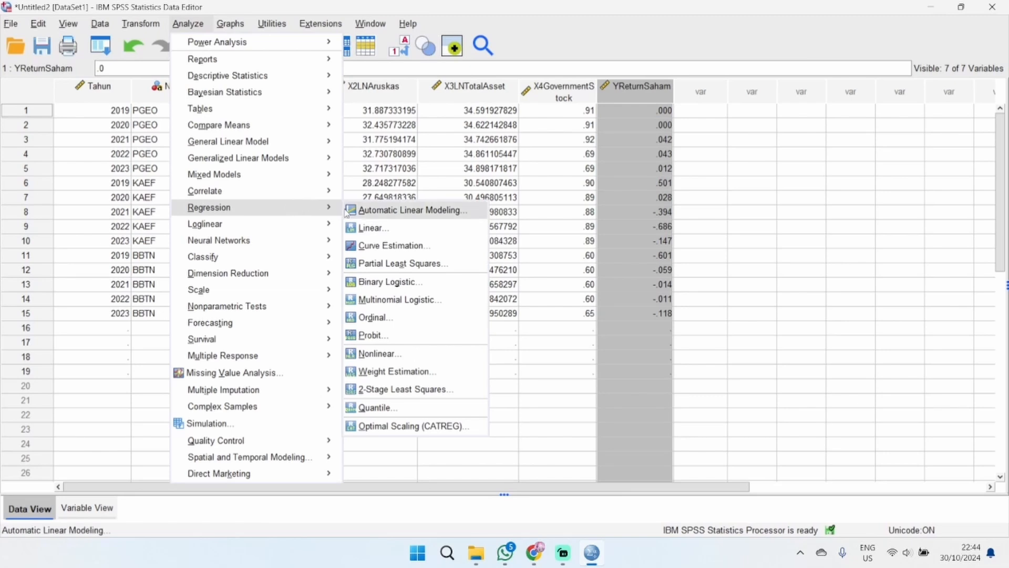
pyautogui.click(375, 227)
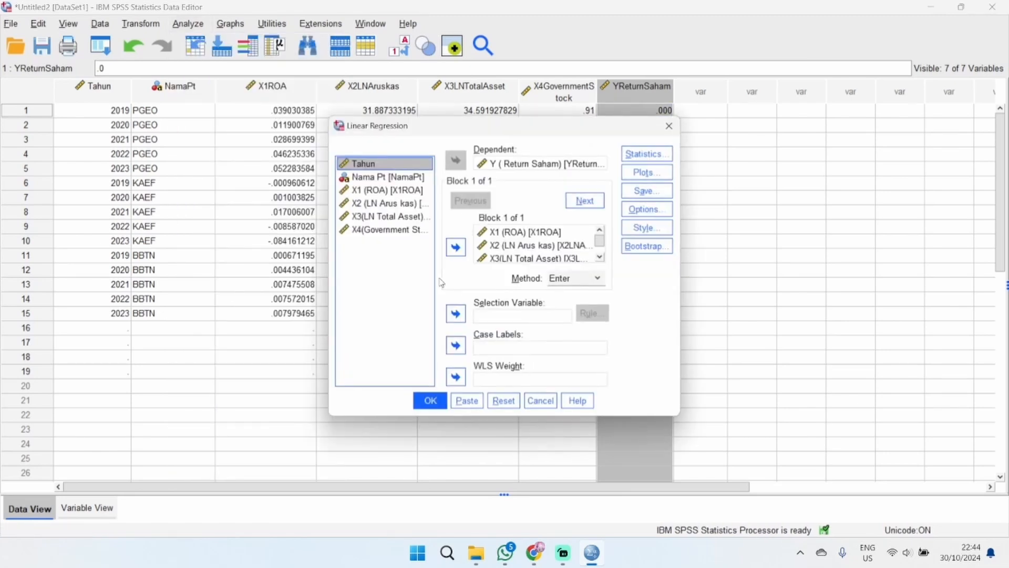
pyautogui.click(497, 400)
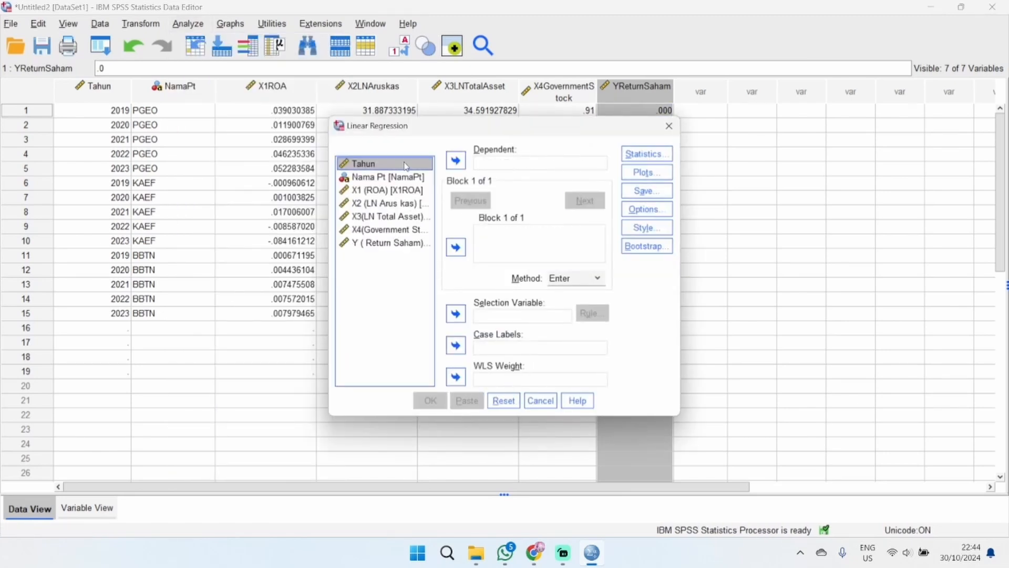
pyautogui.click(414, 243)
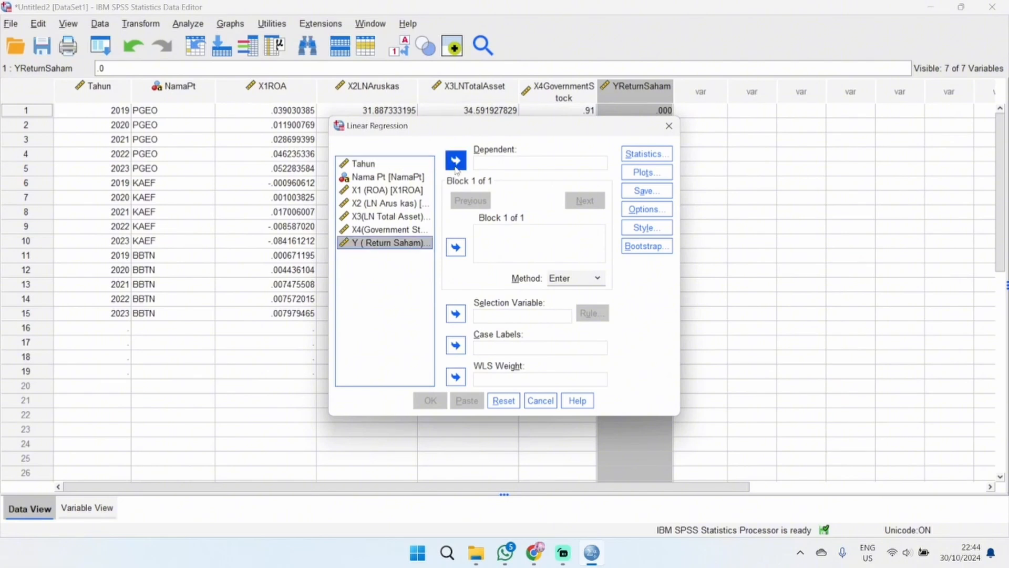
pyautogui.click(455, 160)
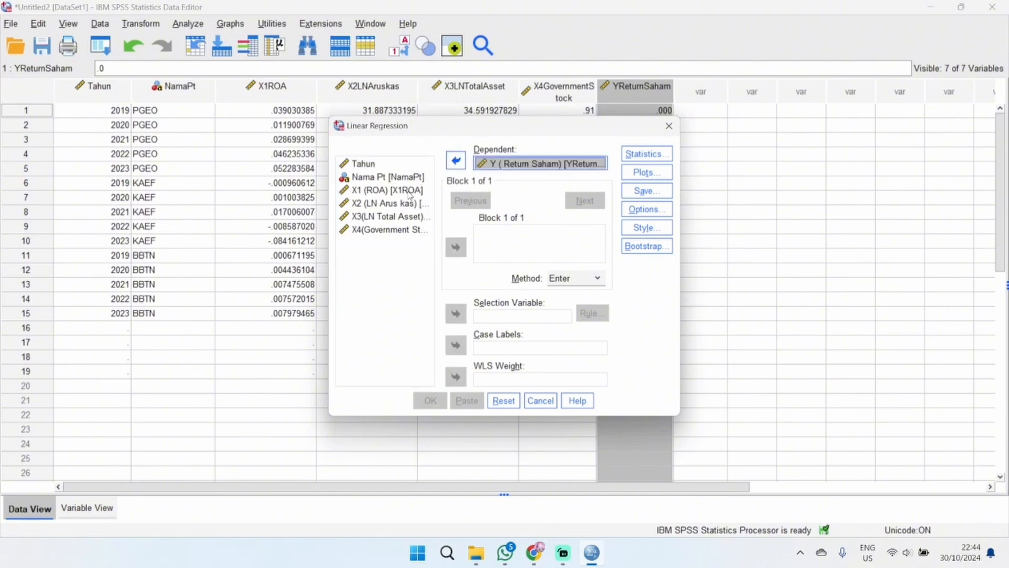
# Step: Add X1 (ROA), X2 (LN Arus kas), X3 (LN Total Asset) and X4 (Government Stock) as the independent variables
pyautogui.click(402, 231)
pyautogui.keyDown('shift'); pyautogui.click(412, 194); pyautogui.keyUp('shift')
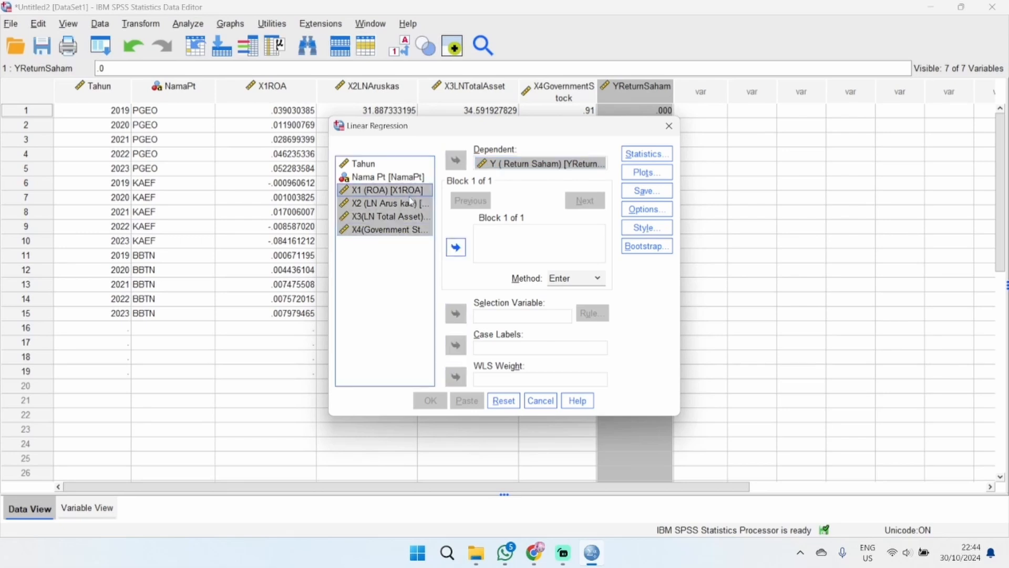
pyautogui.click(456, 247)
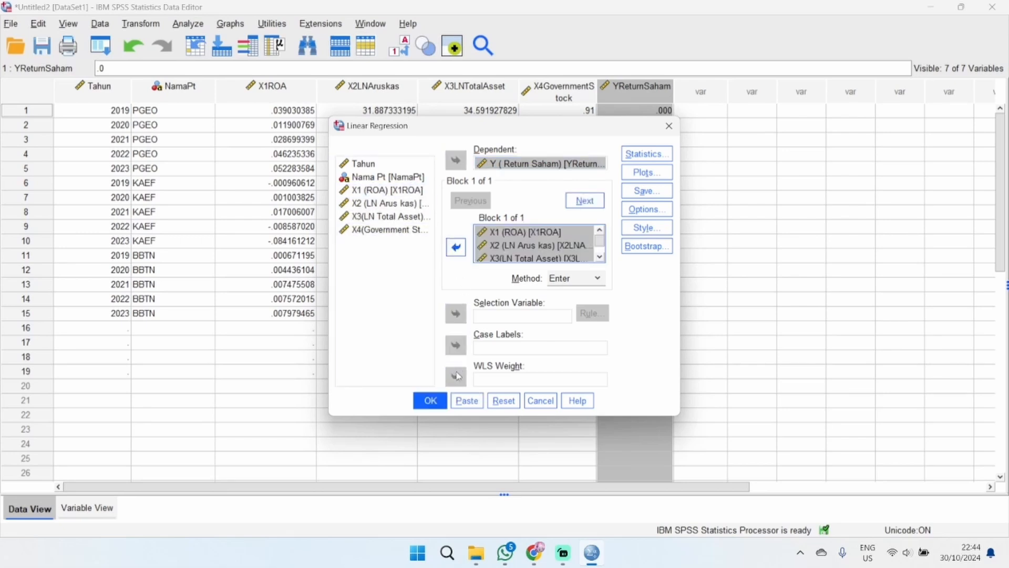
# Step: Run the regression with unstandardized residuals saved to the dataset, and look through its output before closing the viewer
pyautogui.click(629, 193)
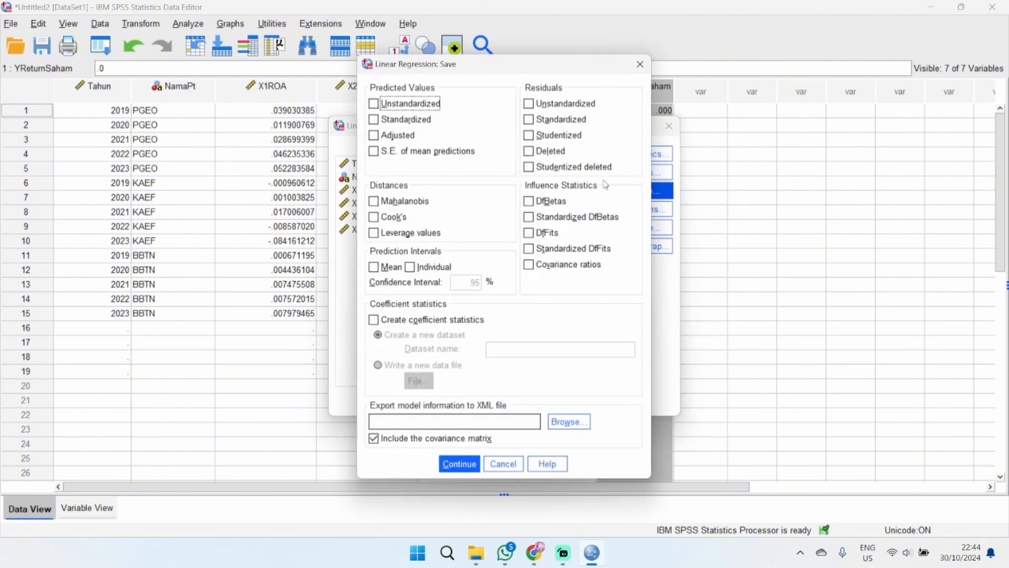
pyautogui.click(528, 103)
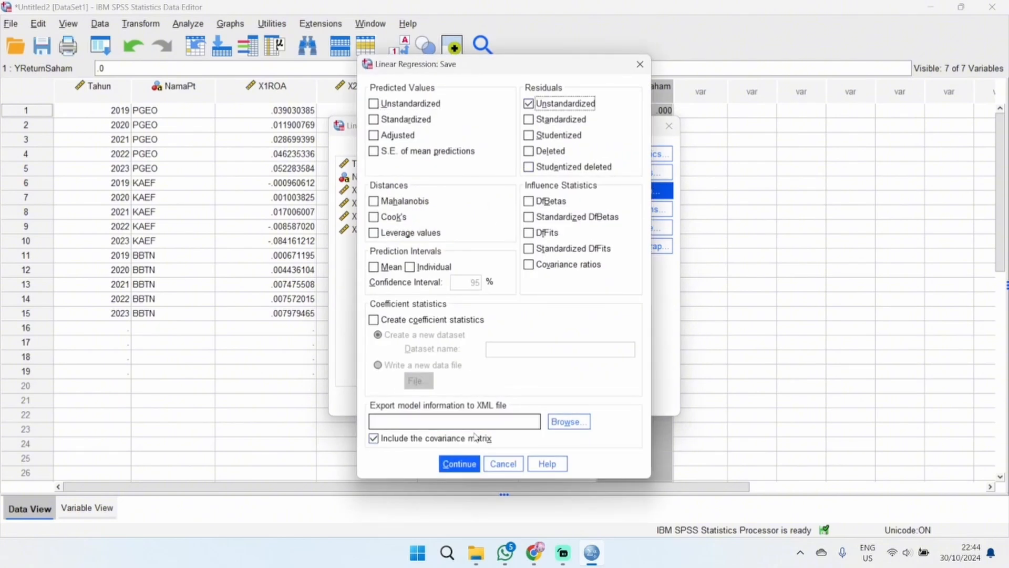
pyautogui.click(465, 467)
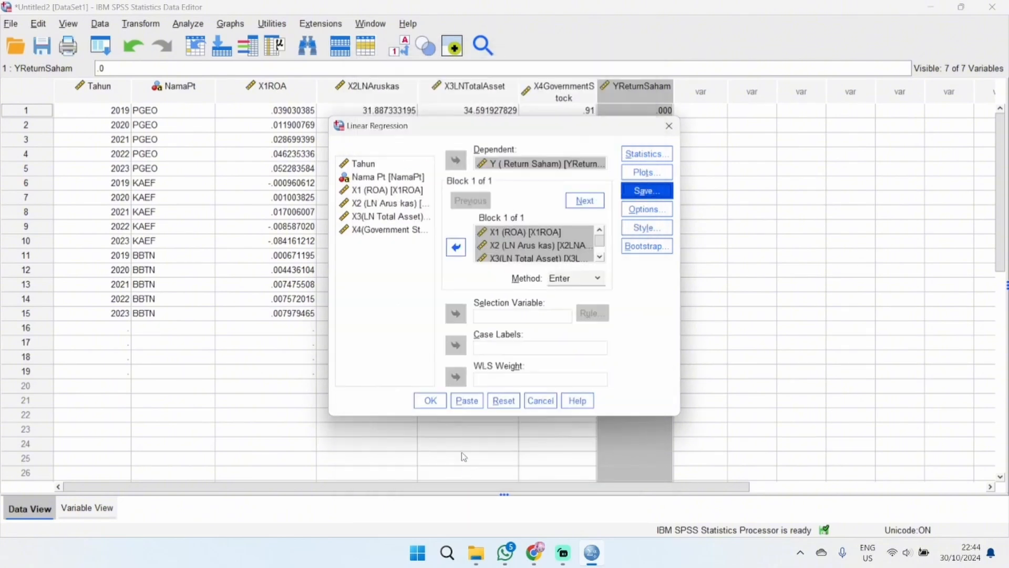
pyautogui.click(435, 402)
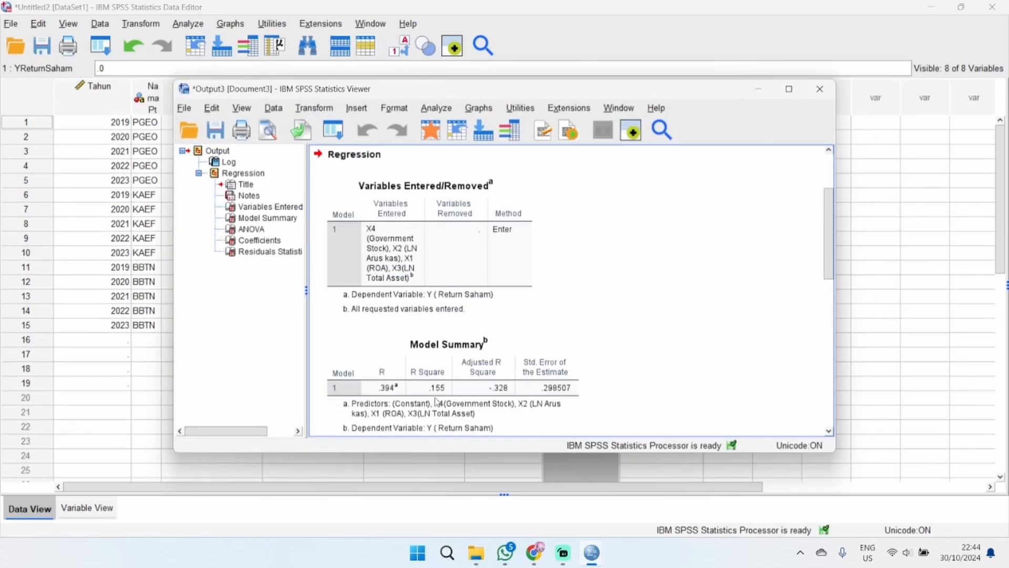
pyautogui.moveTo(826, 212); pyautogui.dragTo(833, 405)
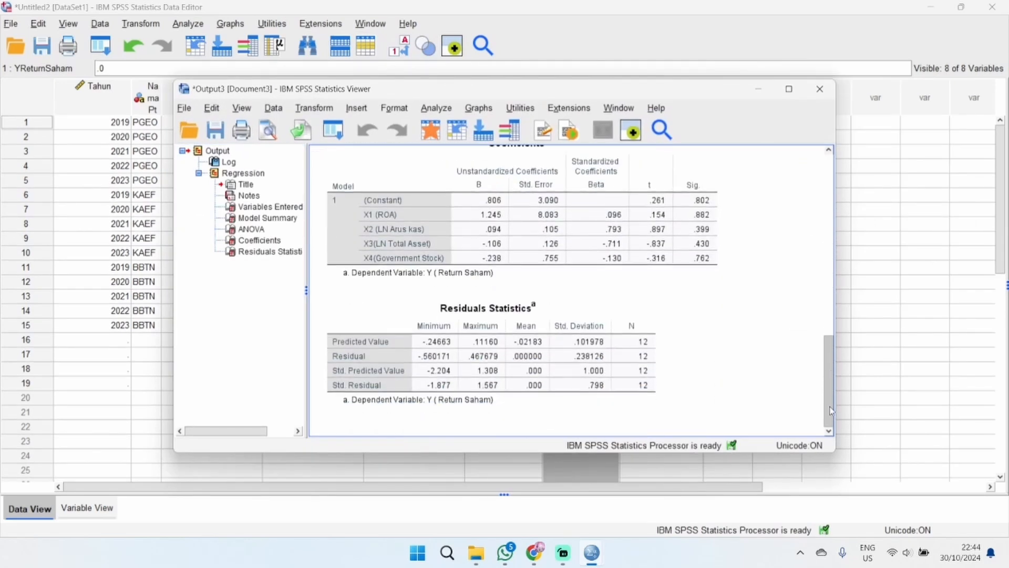
pyautogui.click(819, 98)
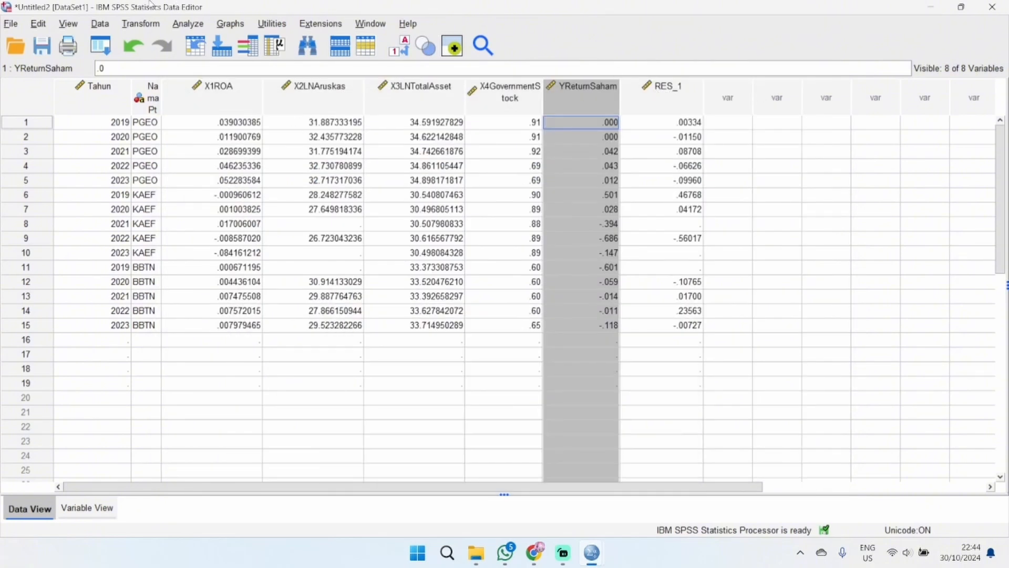
# Step: Run the legacy One-Sample Kolmogorov-Smirnov Test on Unstandardized Residual against the Normal distribution, and look through the output
pyautogui.click(173, 26)
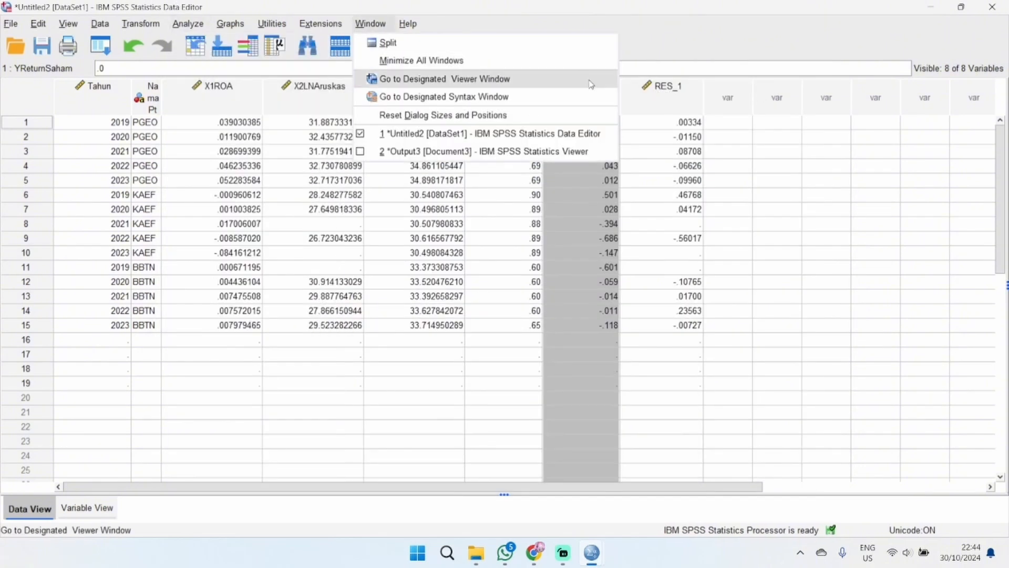
pyautogui.click(199, 25)
pyautogui.click(202, 25)
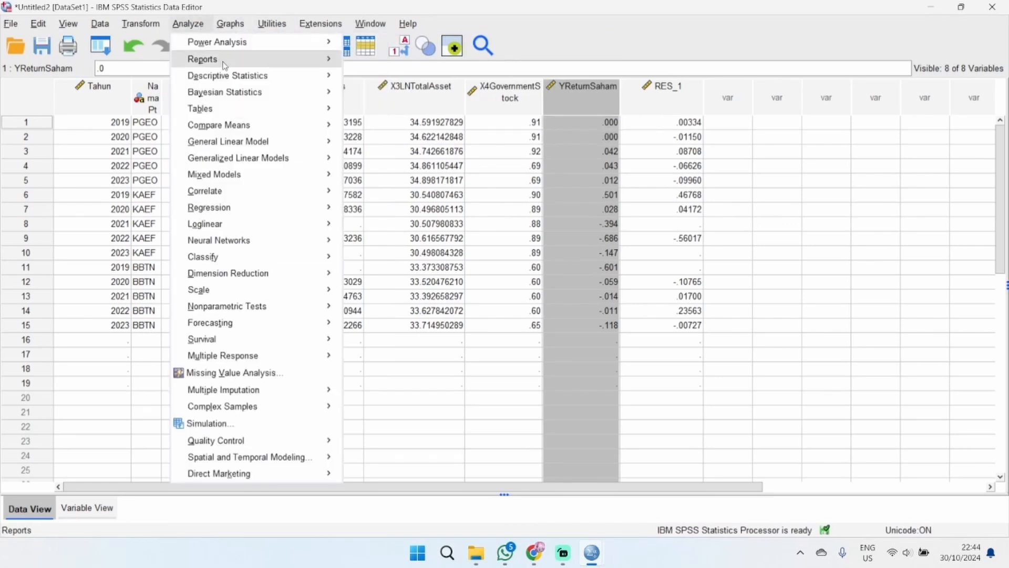
pyautogui.moveTo(293, 310)
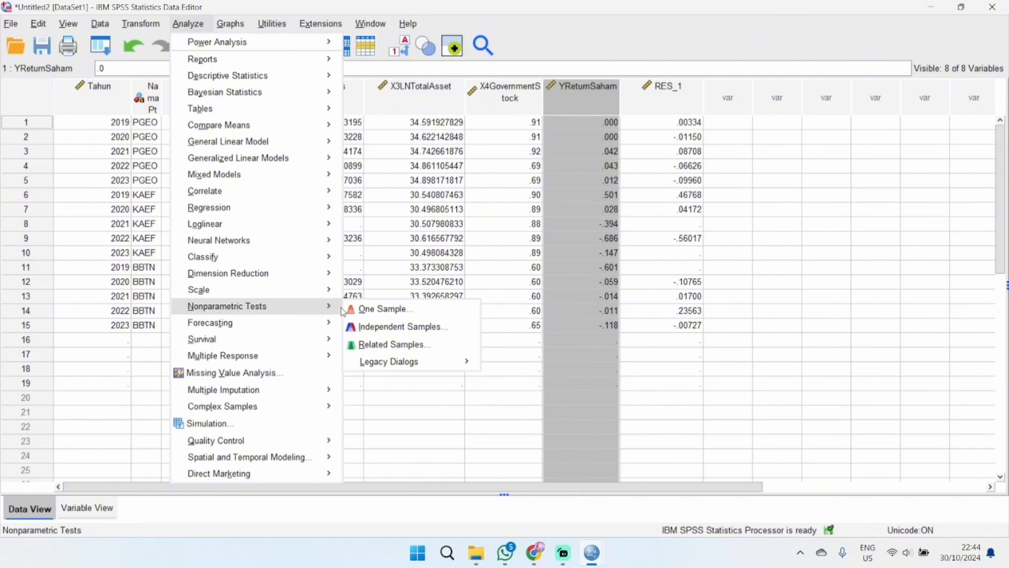
pyautogui.moveTo(391, 362)
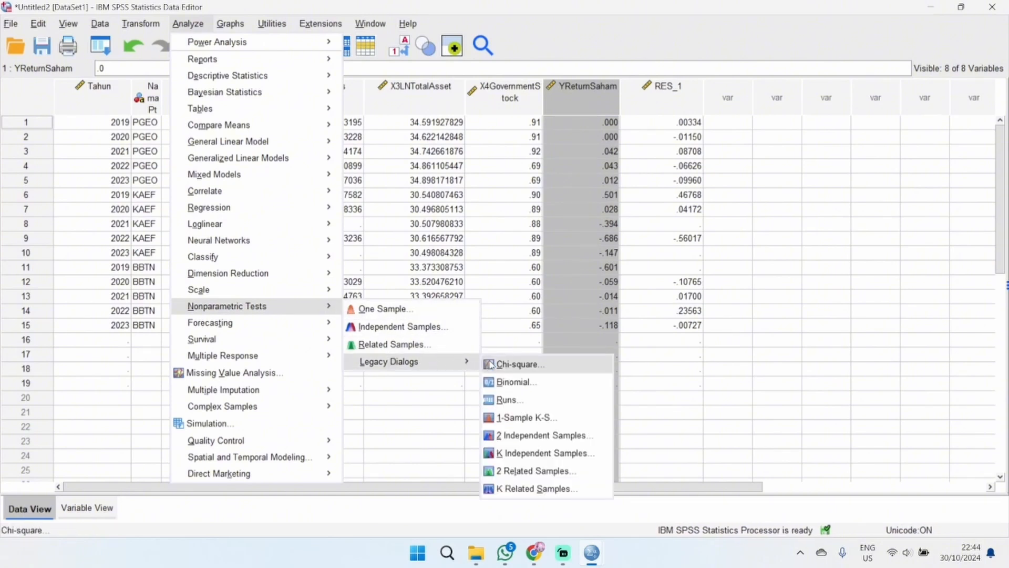
pyautogui.click(500, 418)
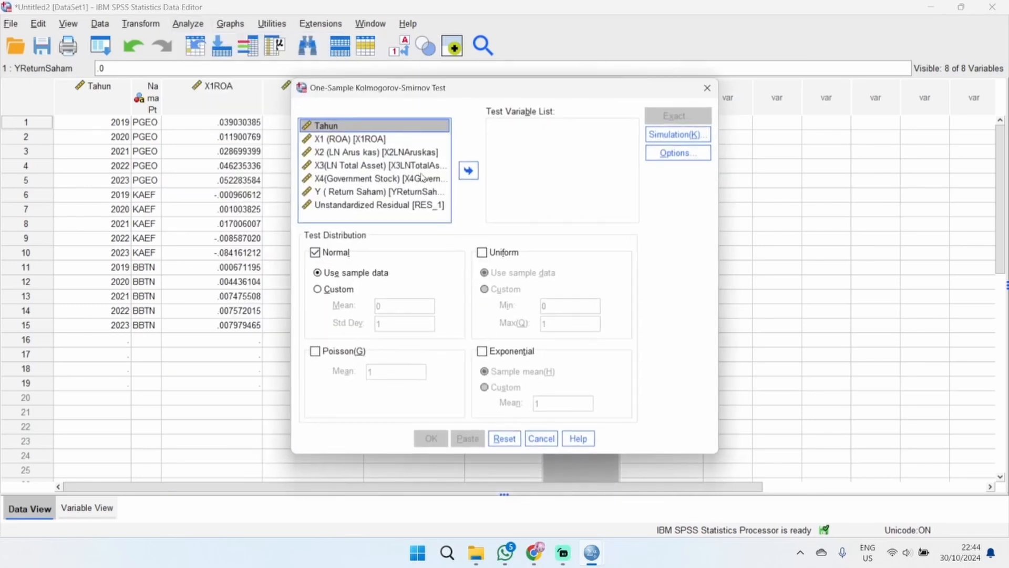
pyautogui.click(412, 141)
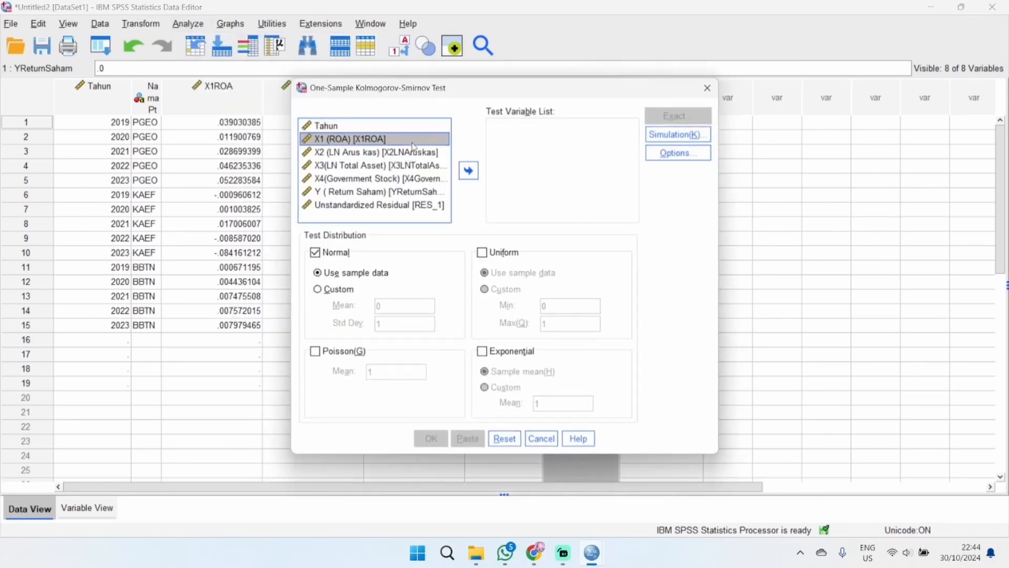
pyautogui.click(419, 205)
pyautogui.click(470, 171)
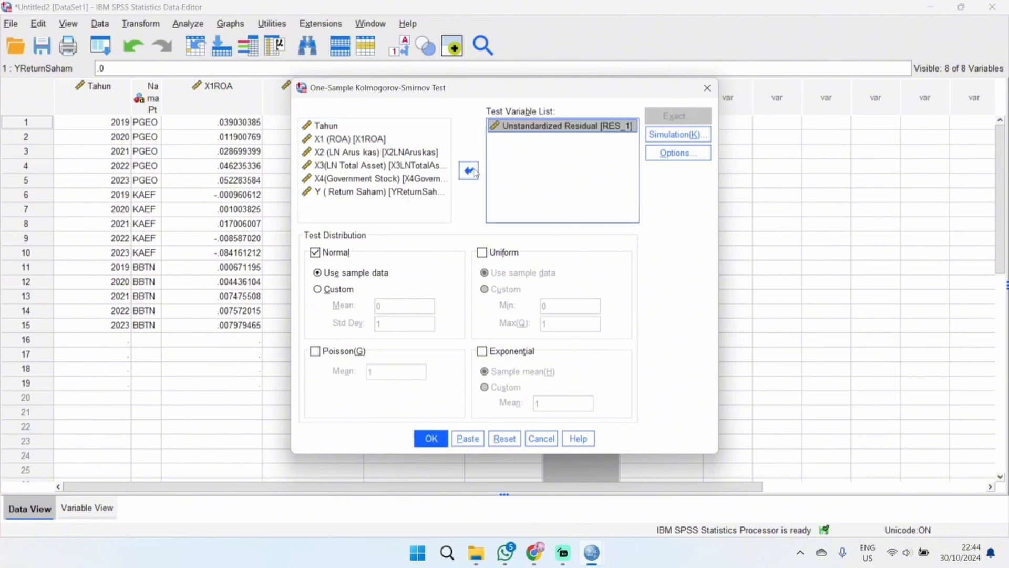
pyautogui.click(432, 437)
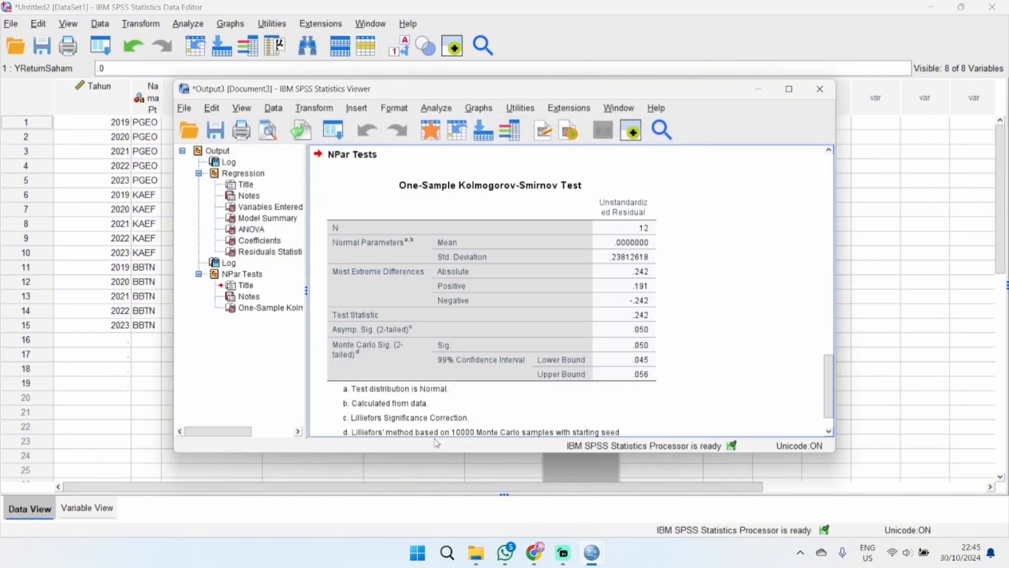
pyautogui.moveTo(826, 367); pyautogui.dragTo(836, 294)
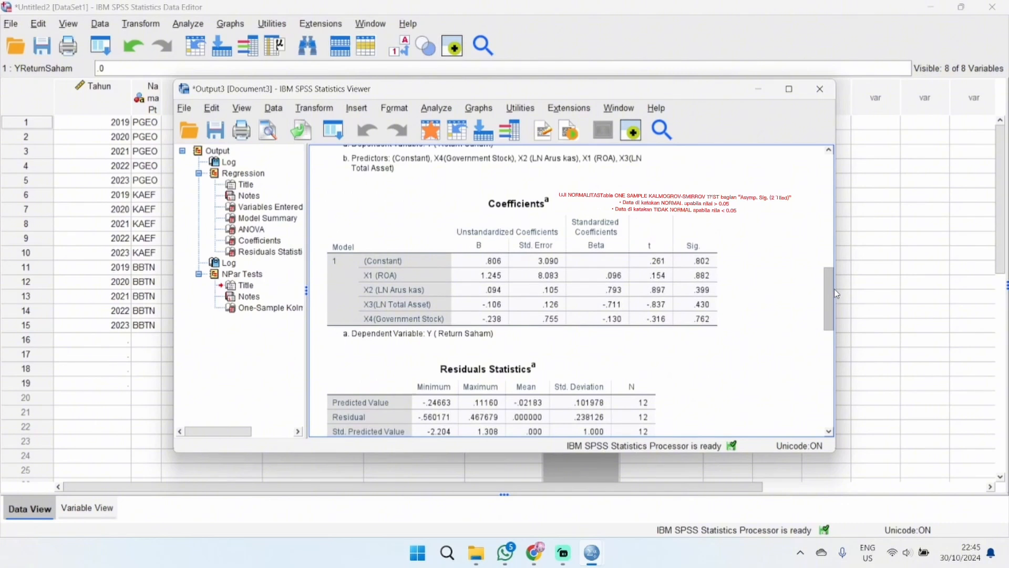
# Step: Examine the significance values in the regression's Coefficients table and the Residuals Statistics, and minimize the output viewer
pyautogui.moveTo(836, 293); pyautogui.dragTo(836, 293)
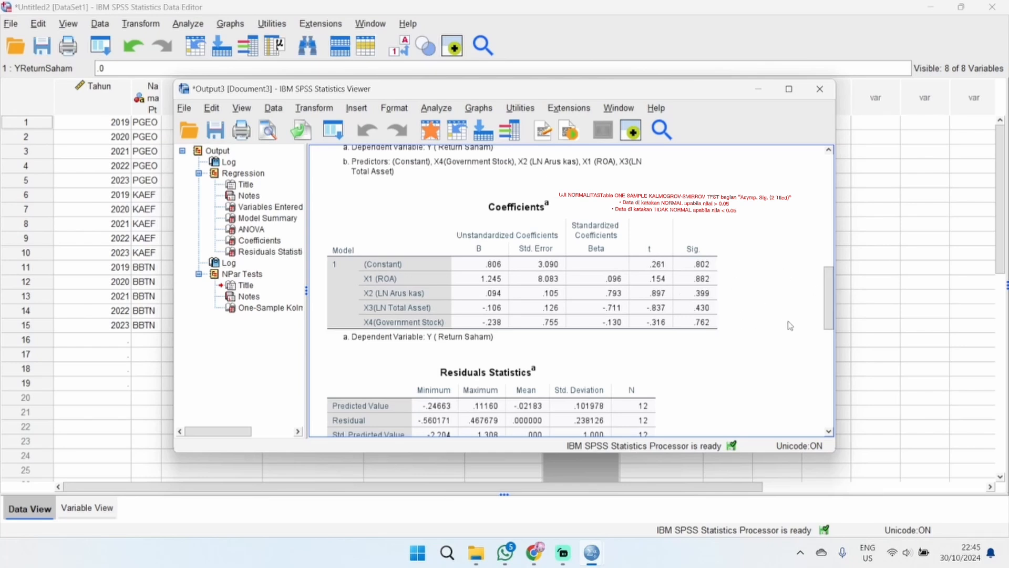
pyautogui.moveTo(827, 314); pyautogui.dragTo(854, 304)
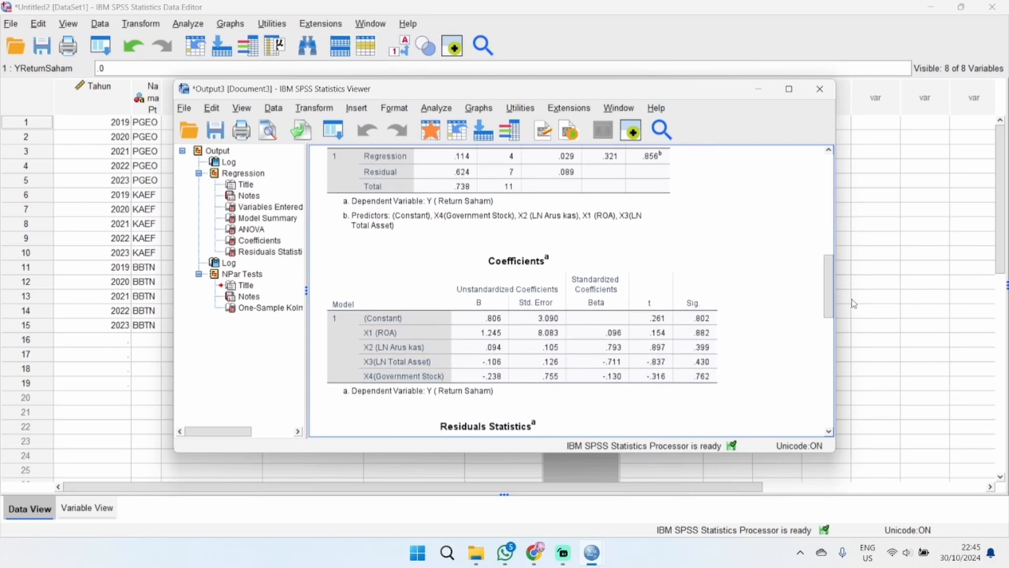
pyautogui.click(691, 359)
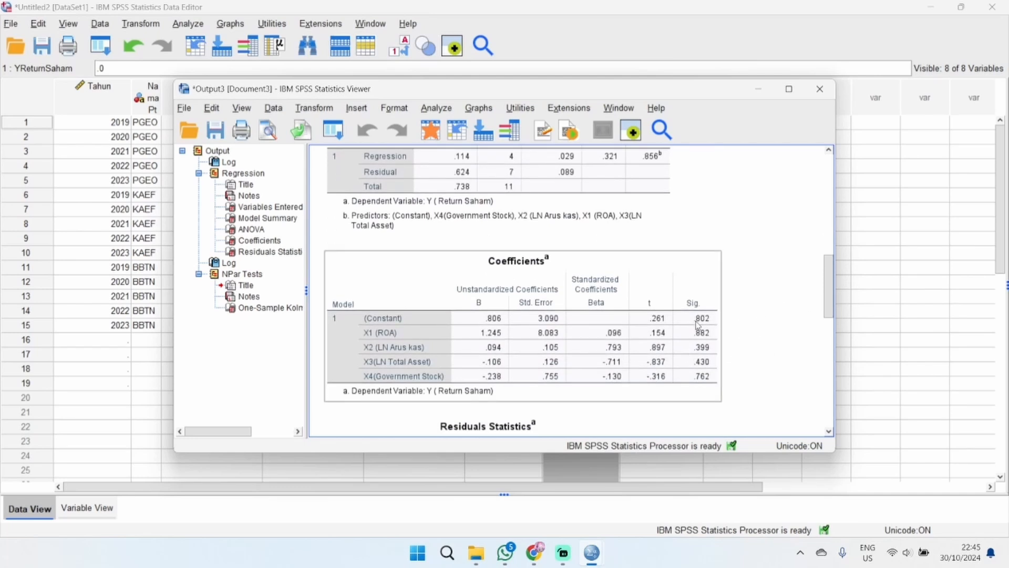
pyautogui.click(809, 279)
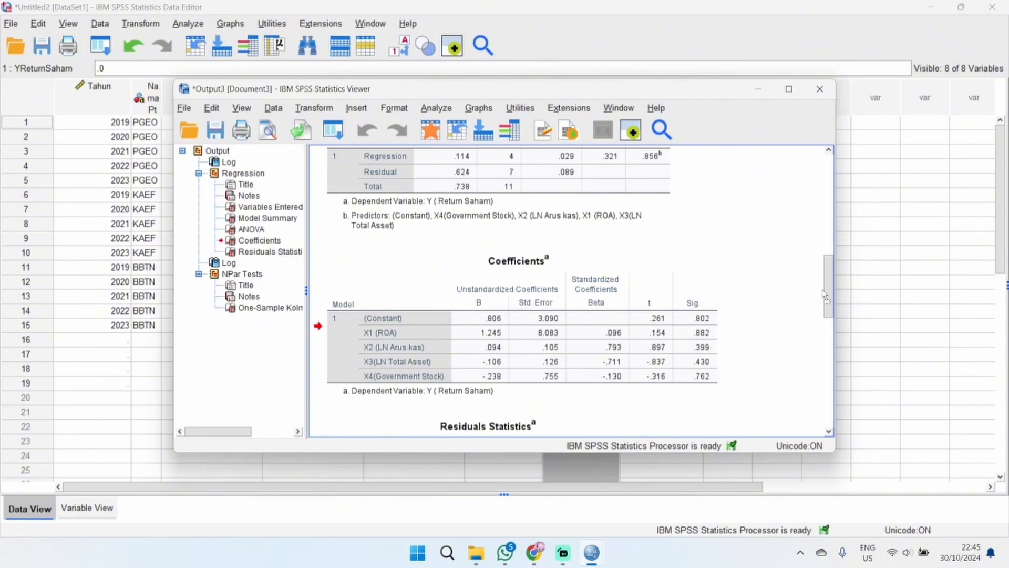
pyautogui.moveTo(824, 287); pyautogui.dragTo(824, 337)
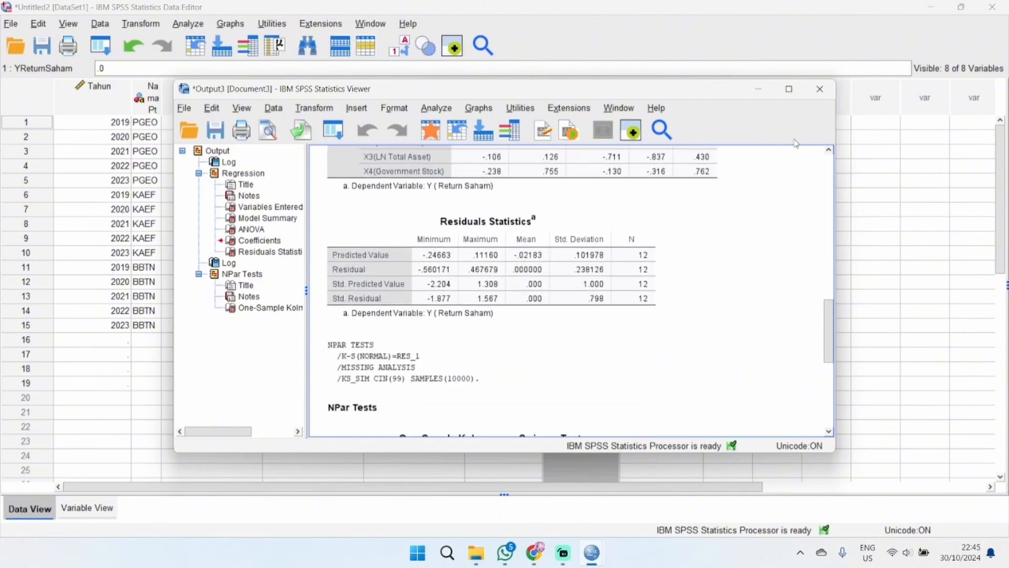
pyautogui.click(758, 89)
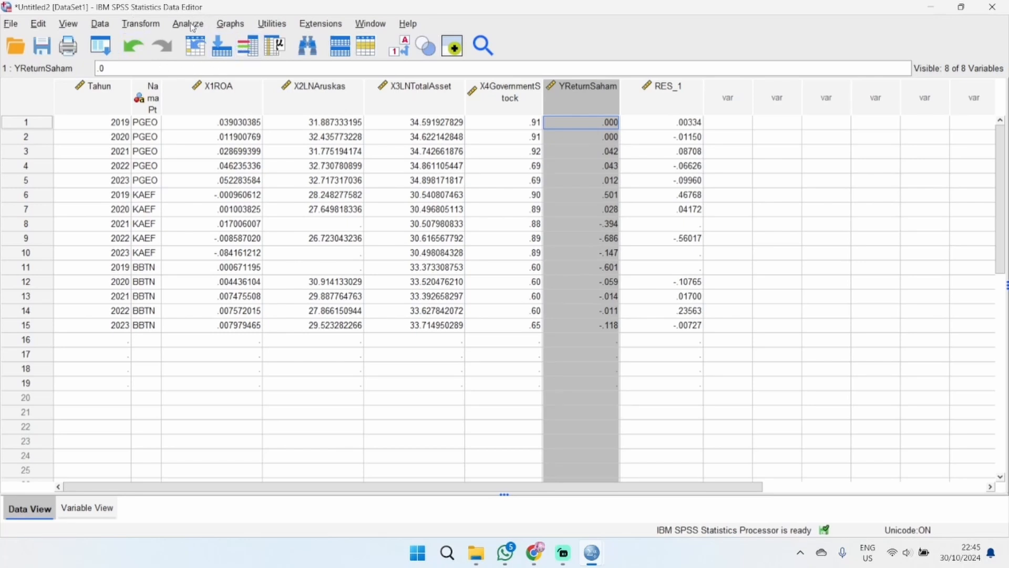
# Step: Start computing a new variable from the saved residuals, with Abs_Res_1 as the target variable name
pyautogui.click(694, 105)
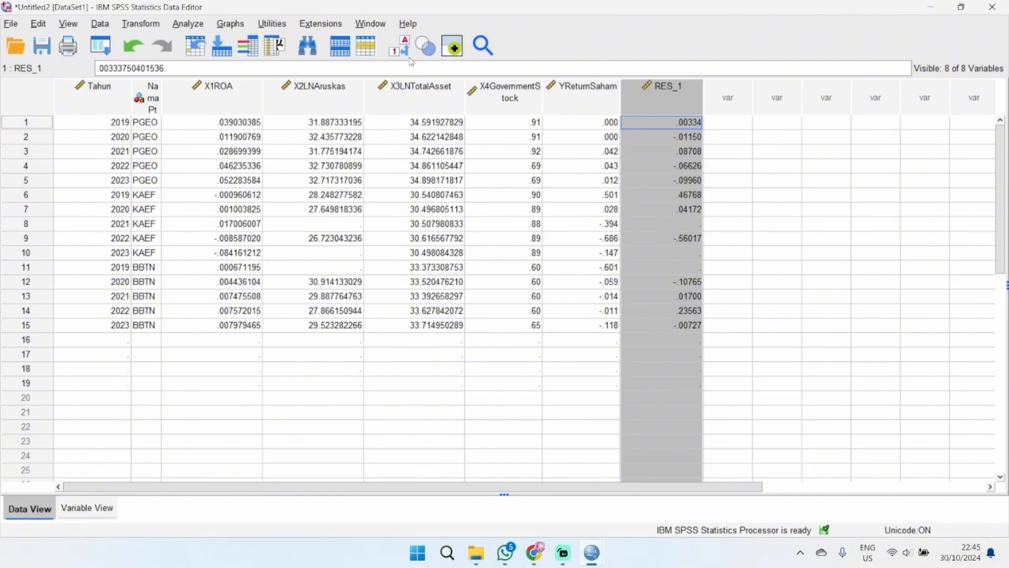
pyautogui.click(141, 24)
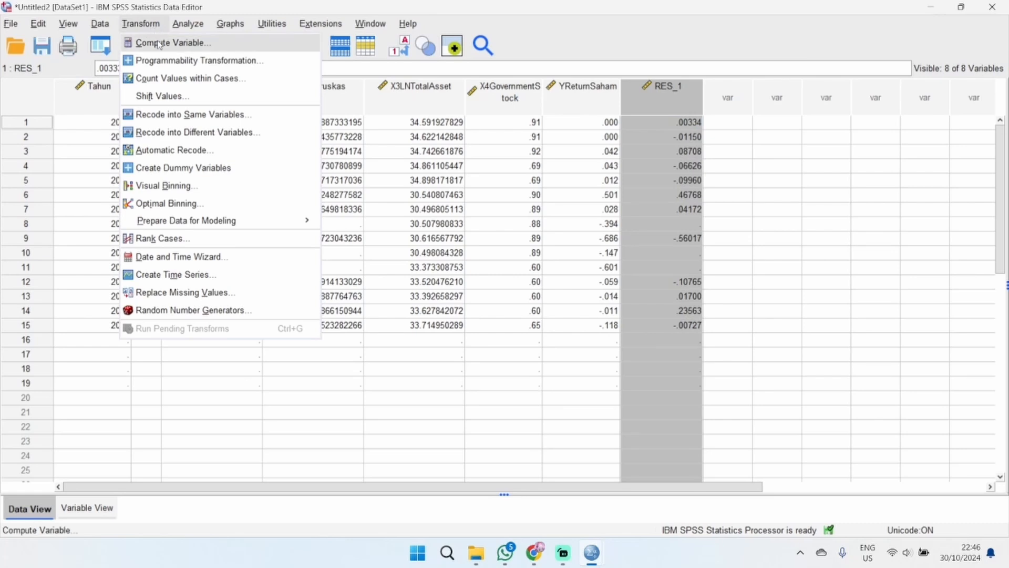
pyautogui.click(160, 44)
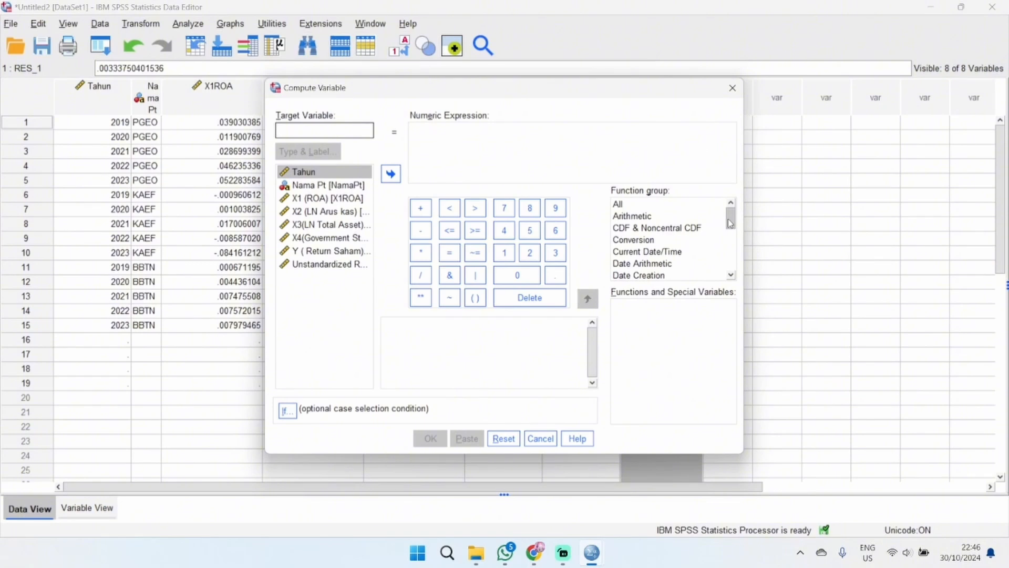
pyautogui.click(701, 208)
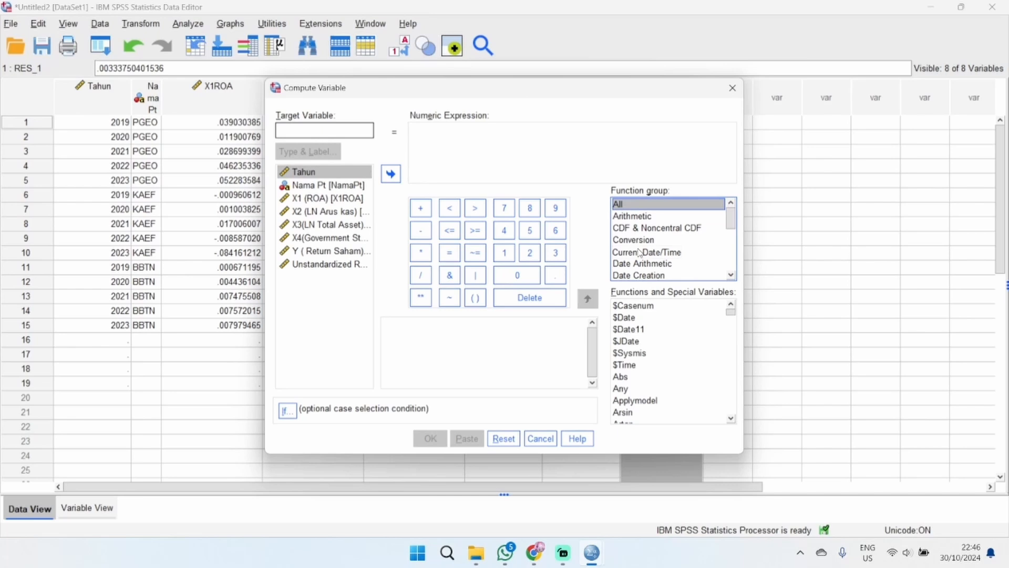
pyautogui.click(349, 134)
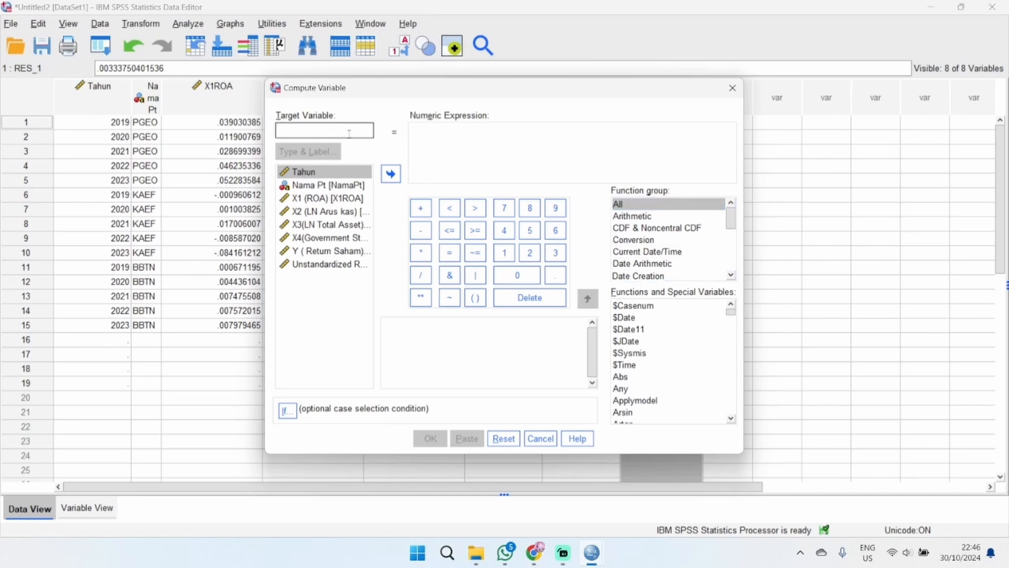
pyautogui.write('Abs_')
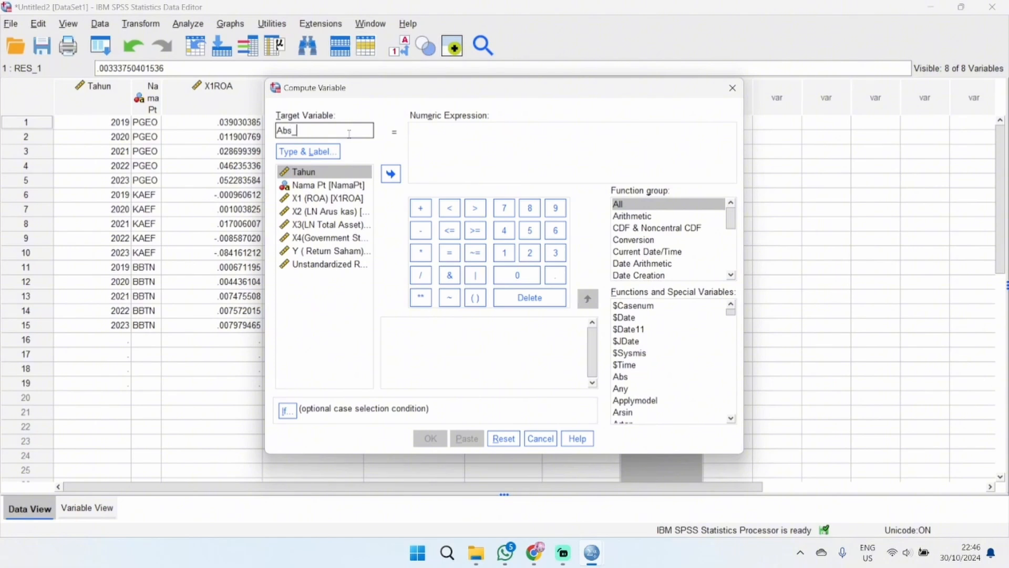
pyautogui.write('Res_1')
# Step: Define the numeric expression as ABS(RES_1) using the Abs function and Unstandardized Residual, and compute the variable
pyautogui.click(696, 216)
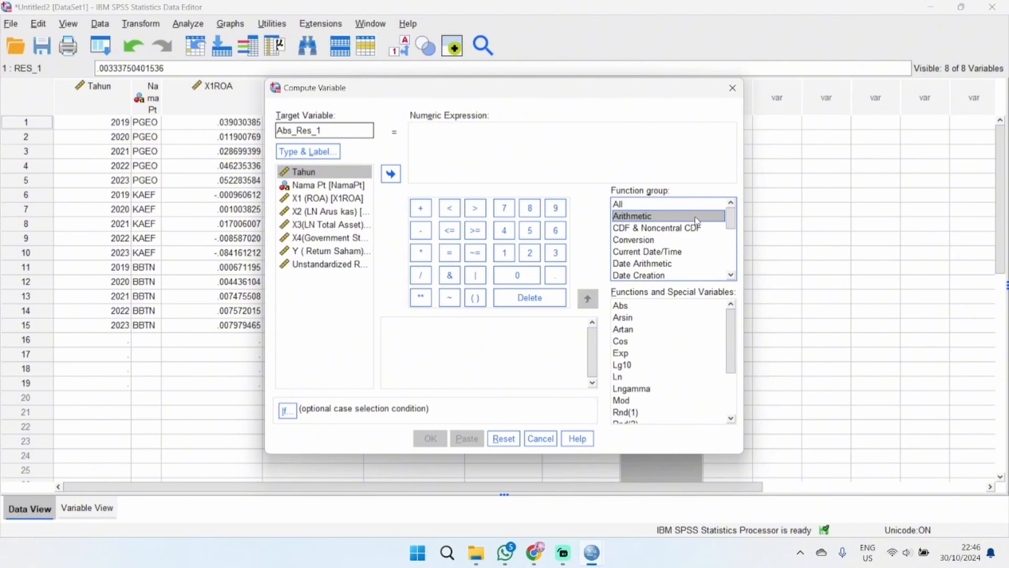
pyautogui.click(696, 206)
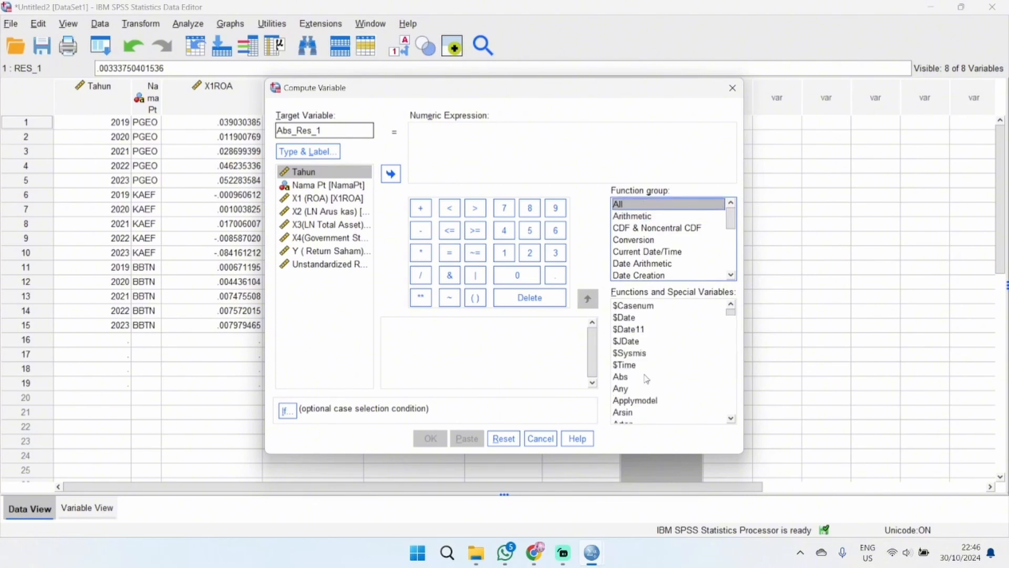
pyautogui.click(620, 376)
pyautogui.click(588, 298)
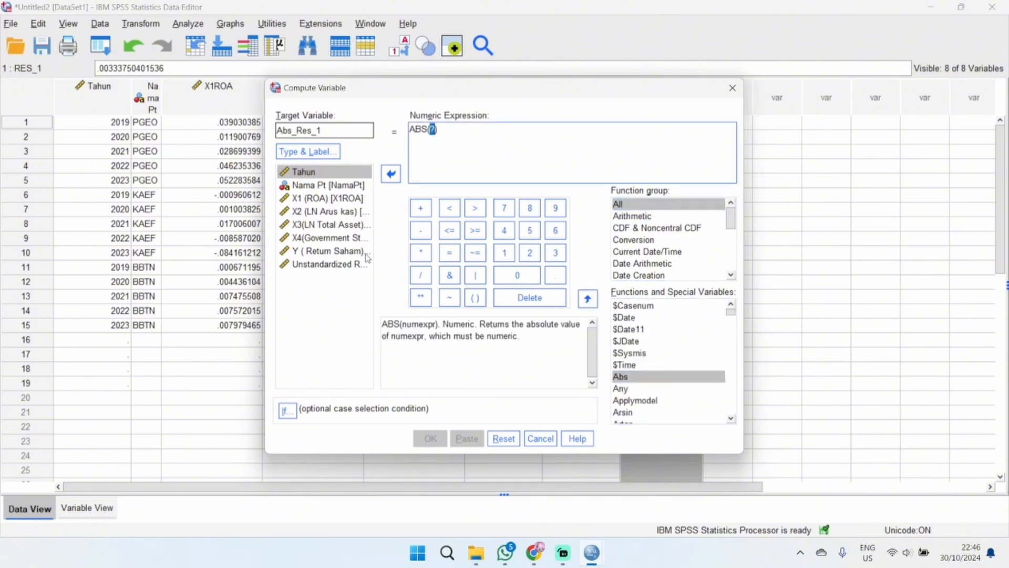
pyautogui.click(352, 264)
pyautogui.click(391, 174)
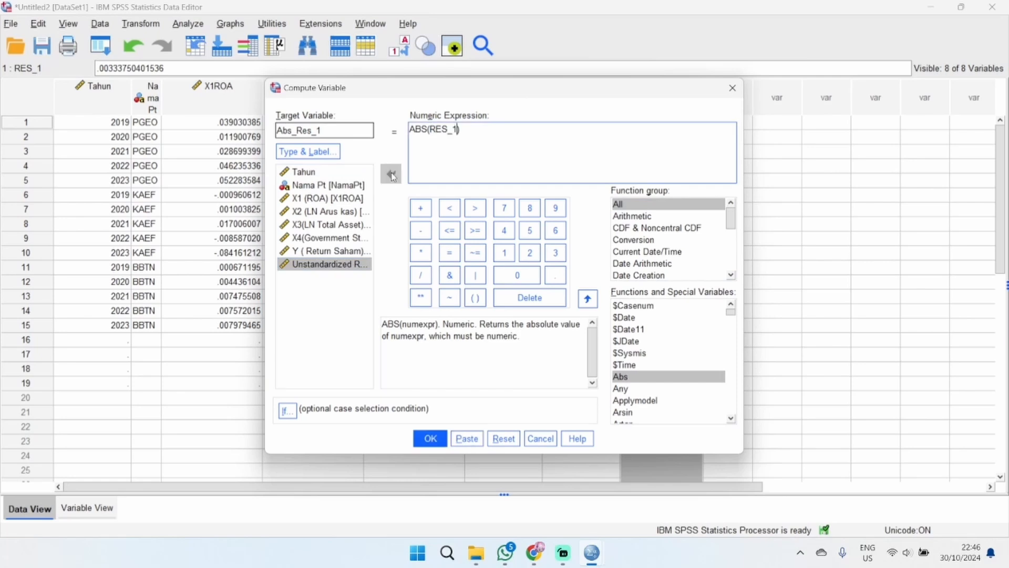
pyautogui.click(431, 438)
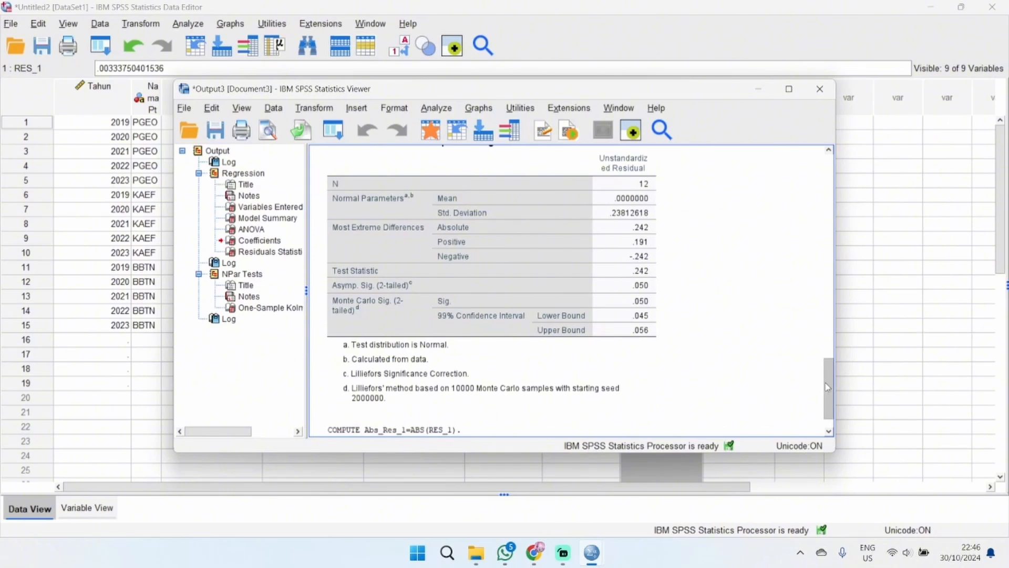
# Step: Look back through the maximized output up to the first regression's syntax and model tables, and minimize the viewer
pyautogui.moveTo(826, 387); pyautogui.dragTo(829, 288)
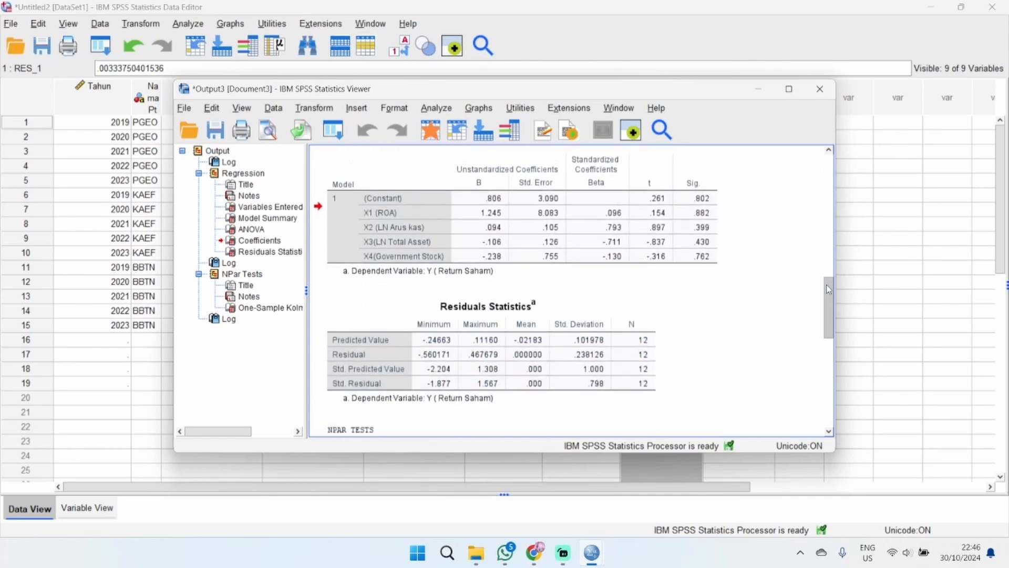
pyautogui.click(789, 89)
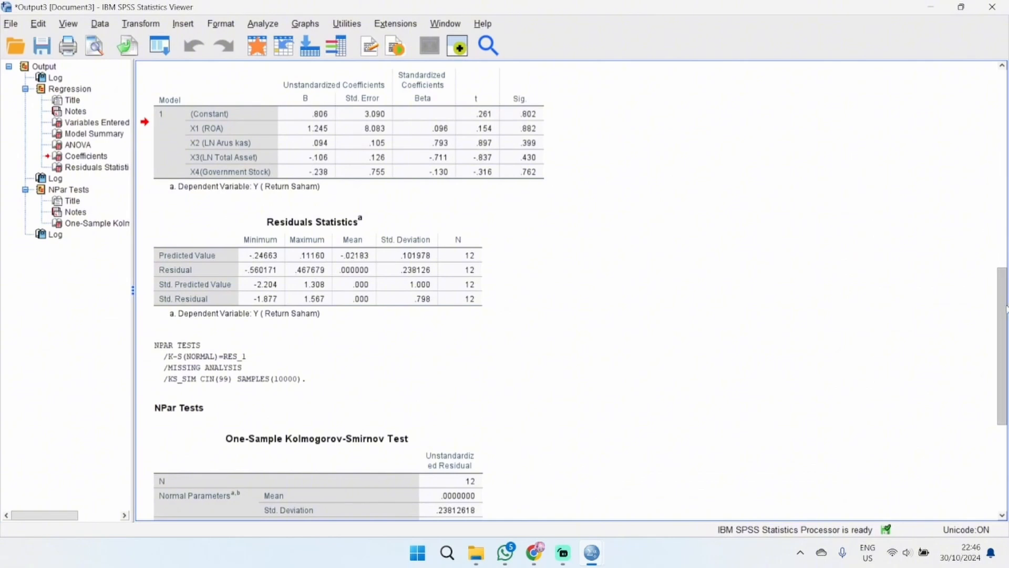
pyautogui.moveTo(1004, 309); pyautogui.dragTo(1006, 113)
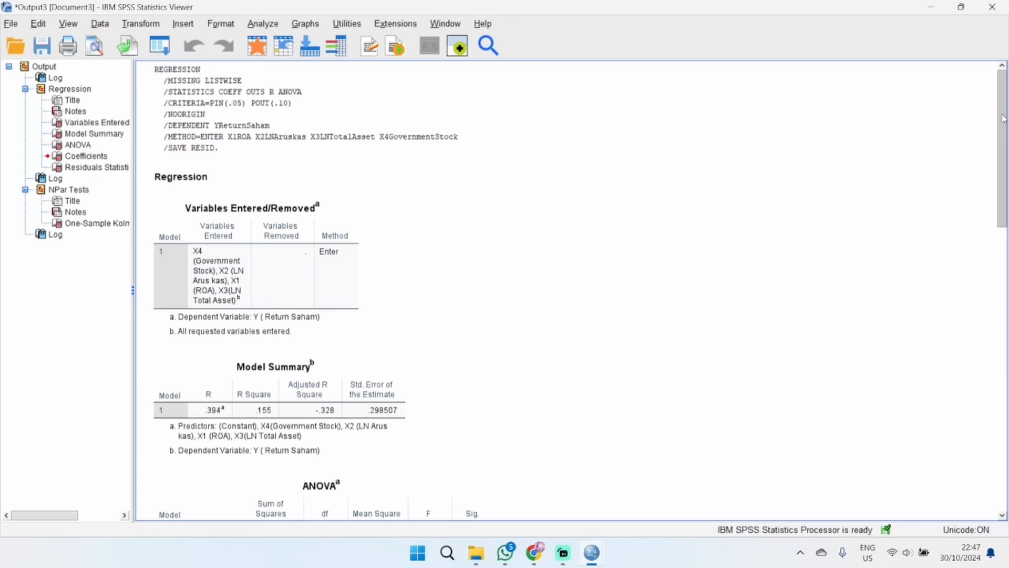
pyautogui.click(931, 7)
# Step: Start a new Linear Regression with its previous settings reset and assign Abs_Res_1 as the dependent variable
pyautogui.click(185, 25)
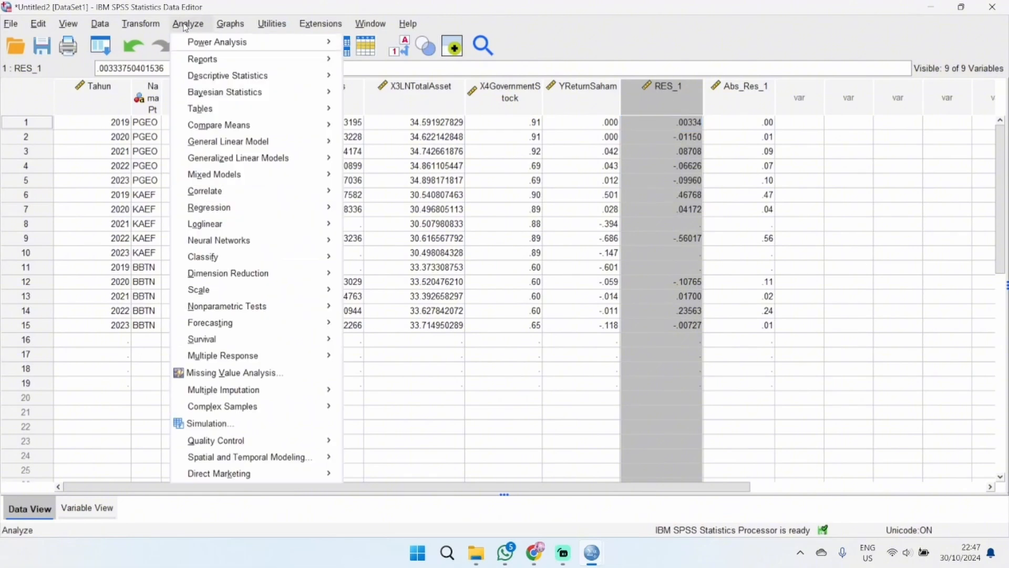
pyautogui.moveTo(252, 210)
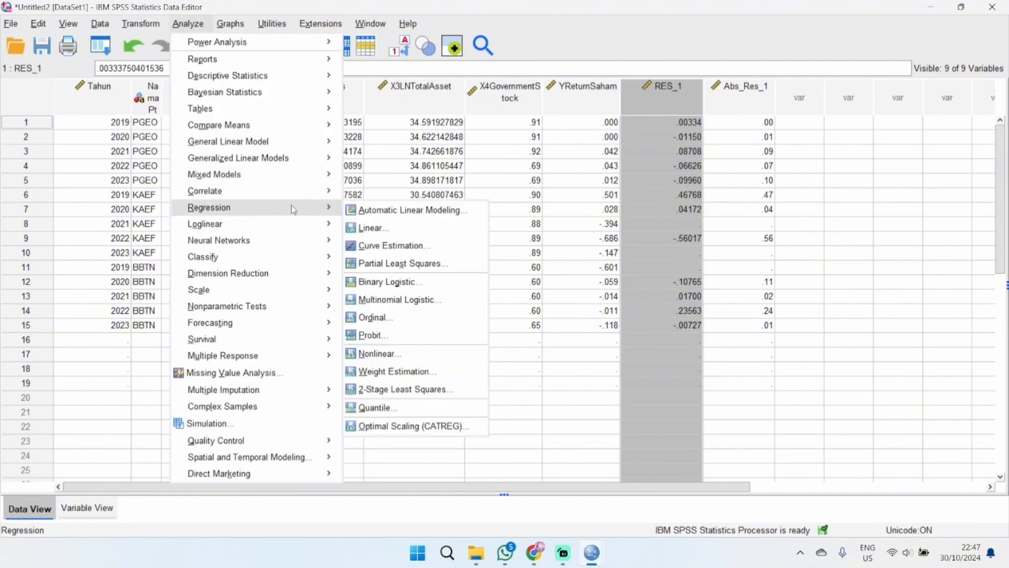
pyautogui.click(349, 228)
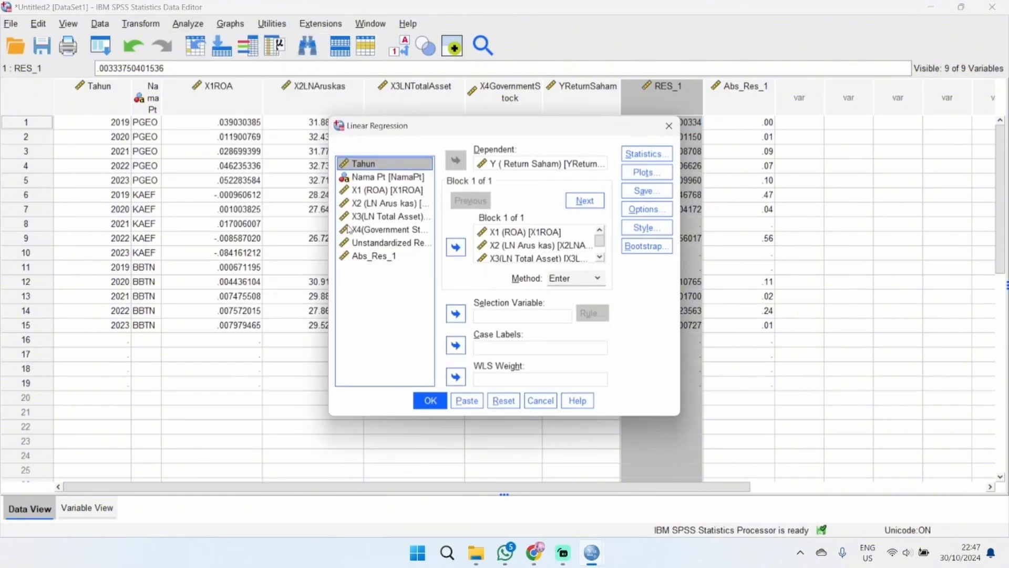
pyautogui.click(510, 406)
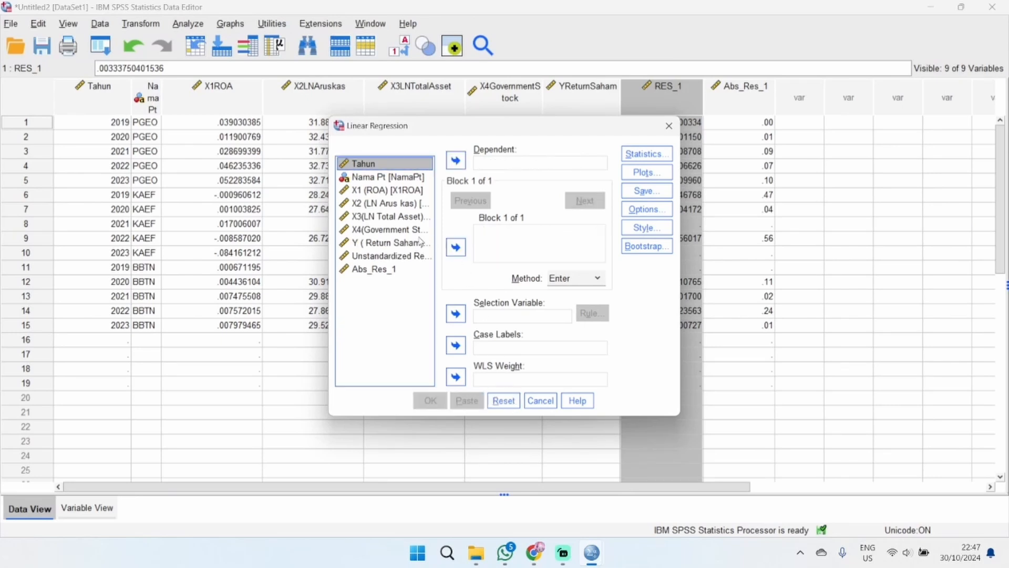
pyautogui.click(393, 272)
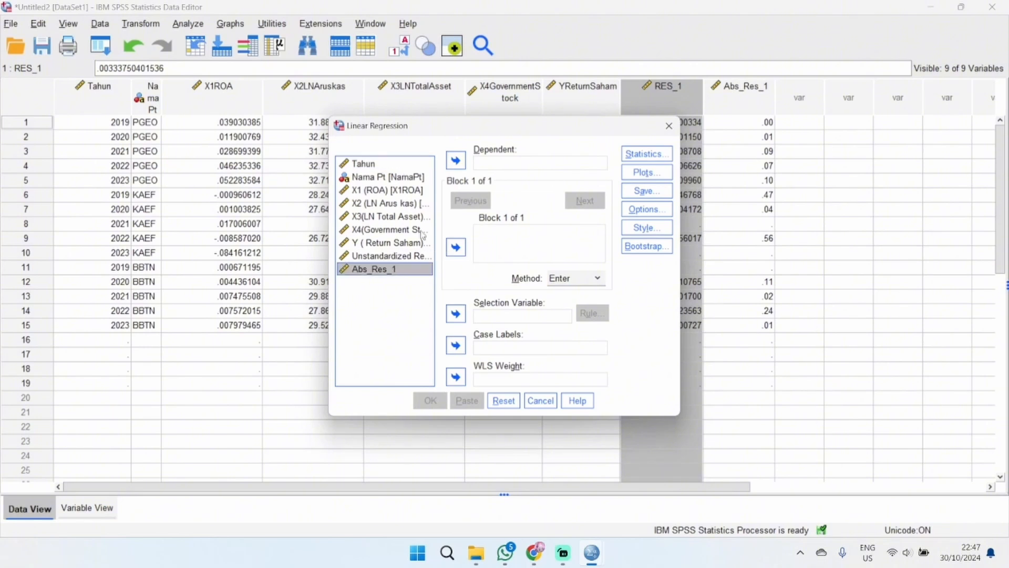
pyautogui.click(456, 160)
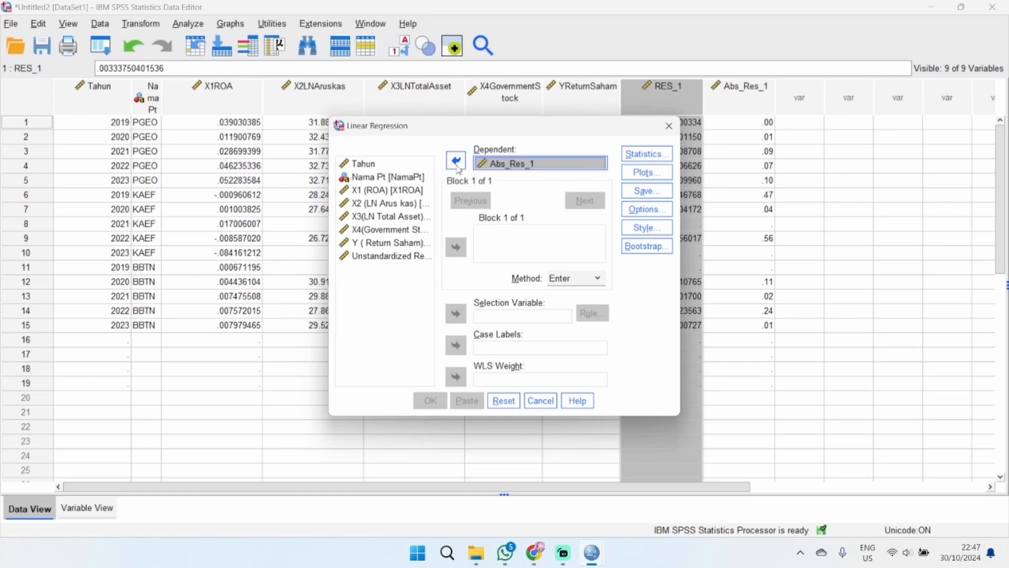
# Step: Add X1 (ROA), X2 (LN Arus kas), X3 (LN Total Asset) and X4 (Government Stock) as predictors of Abs_Res_1
pyautogui.click(405, 190)
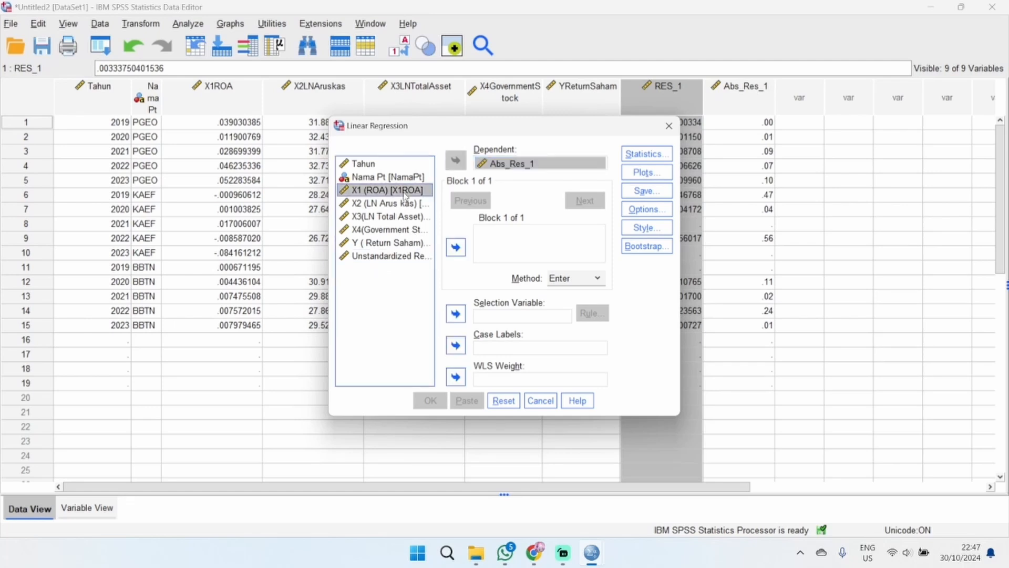
pyautogui.click(456, 247)
pyautogui.click(416, 204)
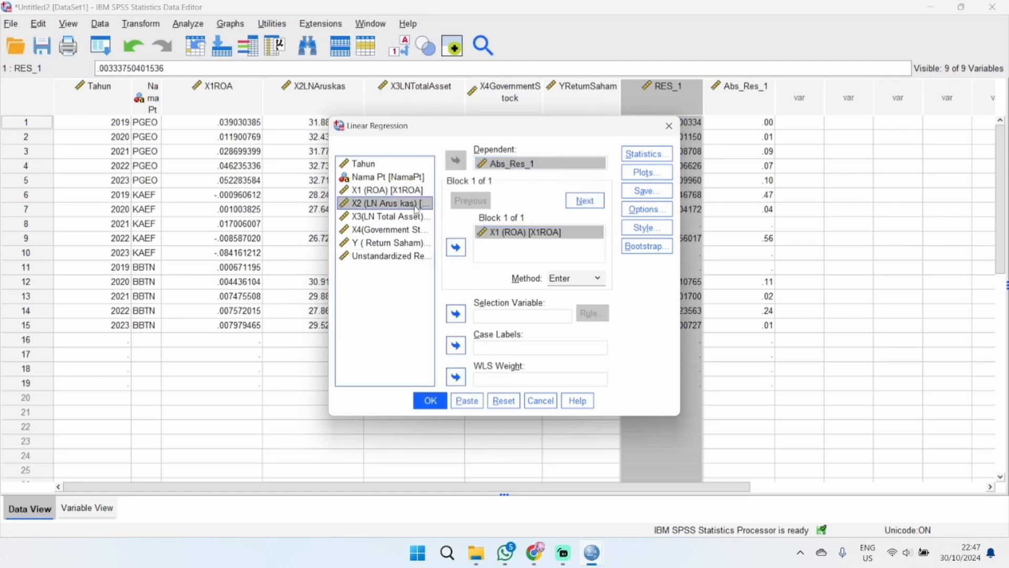
pyautogui.click(456, 247)
pyautogui.click(411, 217)
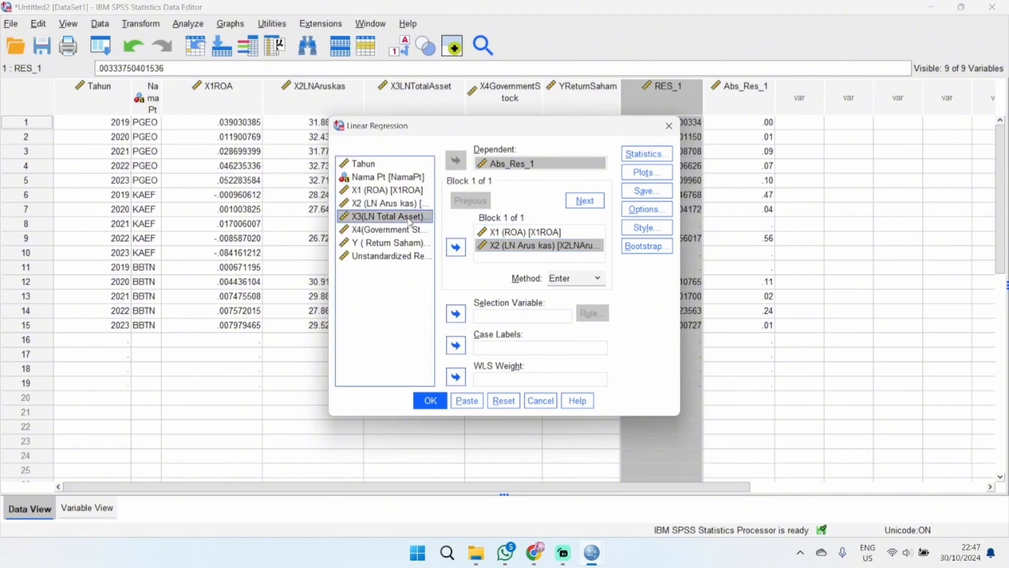
pyautogui.click(456, 247)
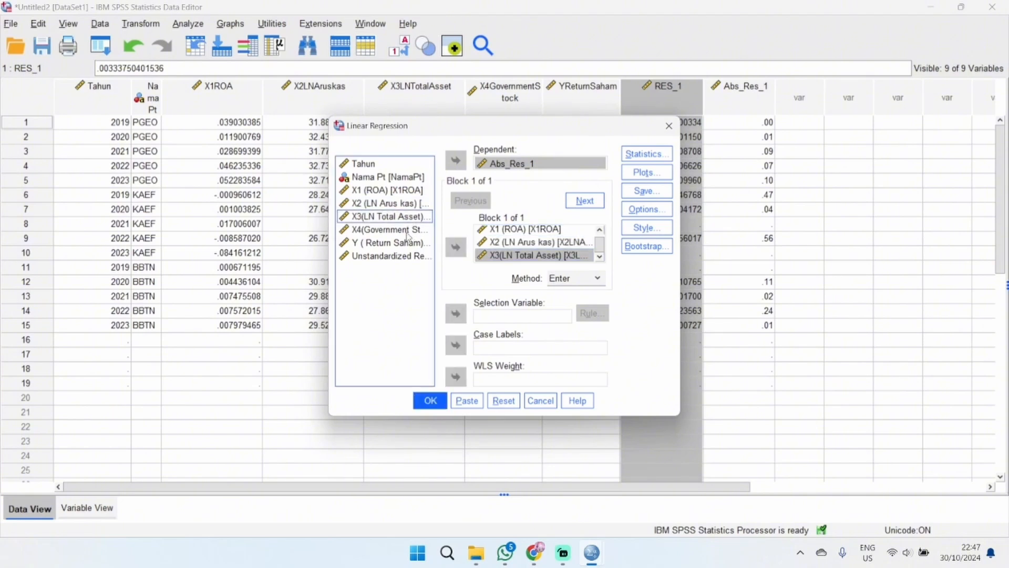
pyautogui.click(408, 229)
pyautogui.click(456, 247)
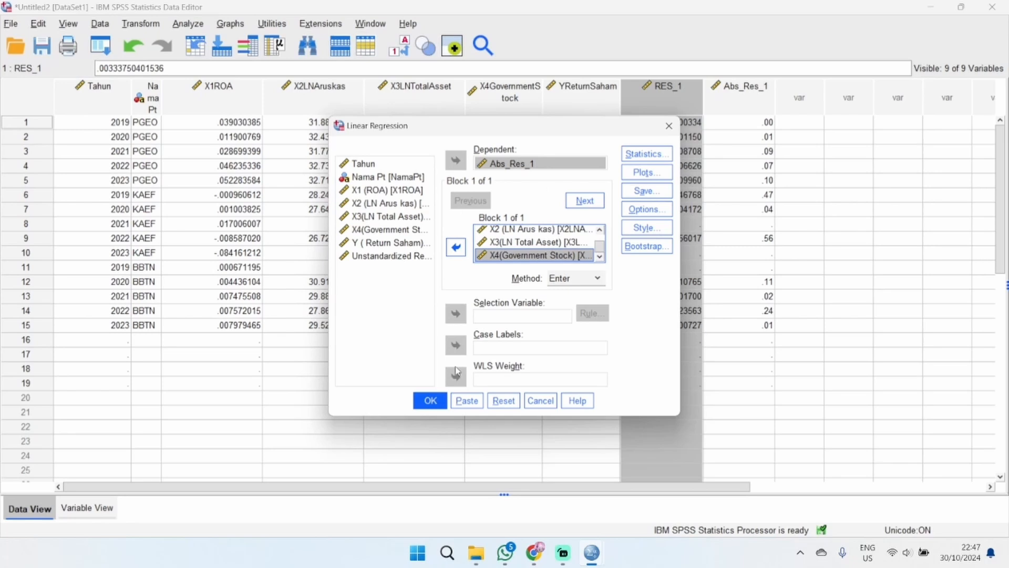
# Step: Run the regression on Abs_Res_1 and examine the significance values in its Coefficients table with the viewer maximized
pyautogui.click(430, 400)
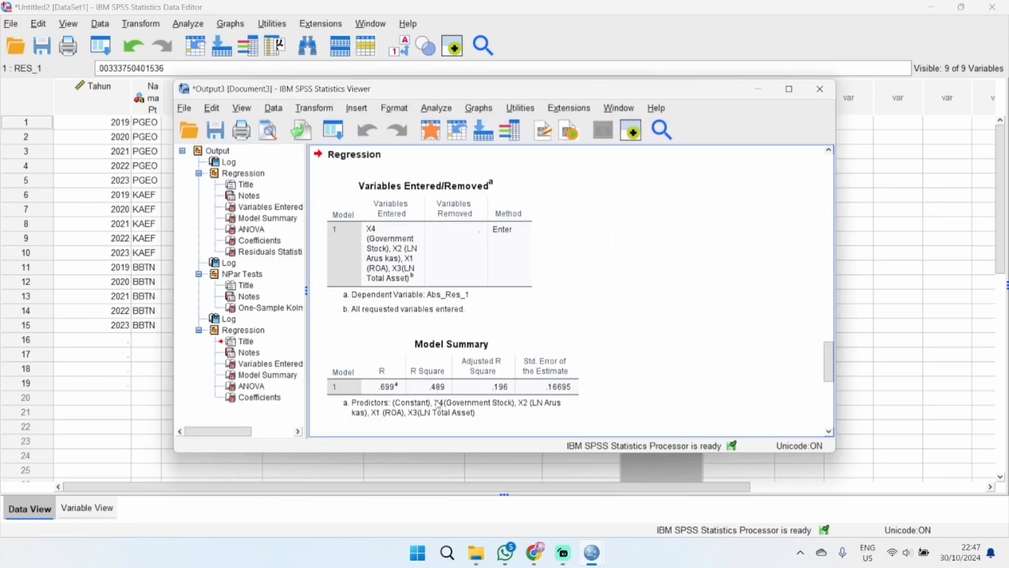
pyautogui.click(787, 97)
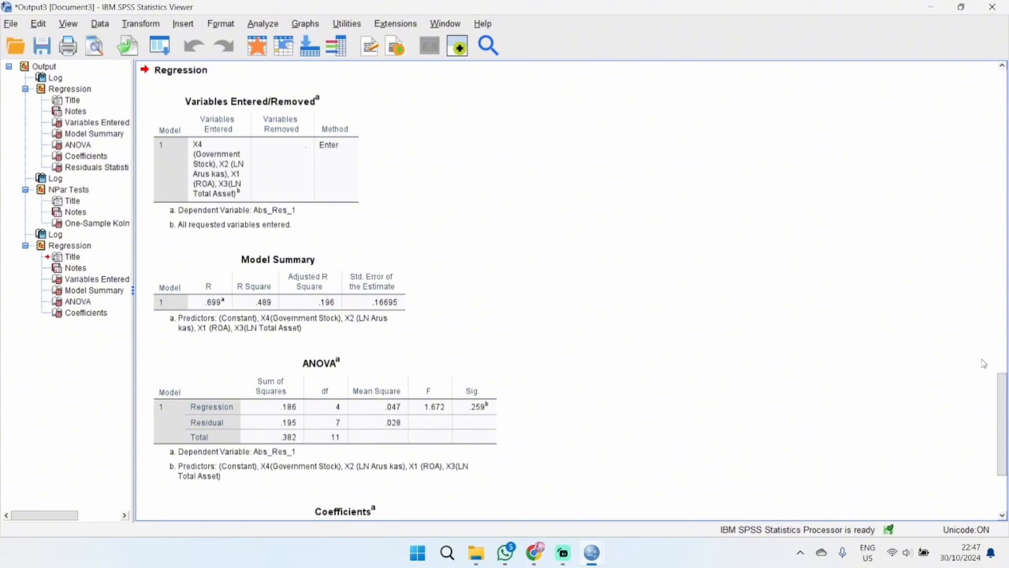
pyautogui.moveTo(1002, 406); pyautogui.dragTo(1003, 441)
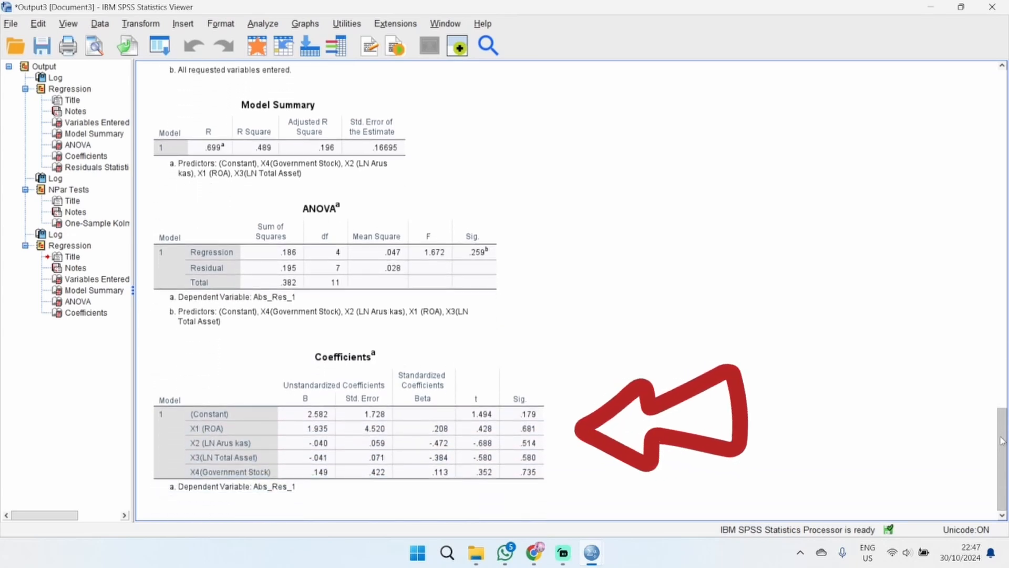
pyautogui.moveTo(1002, 441)
pyautogui.mouseDown()
pyautogui.moveTo(1002, 407)
pyautogui.moveTo(1002, 437)
pyautogui.mouseUp()
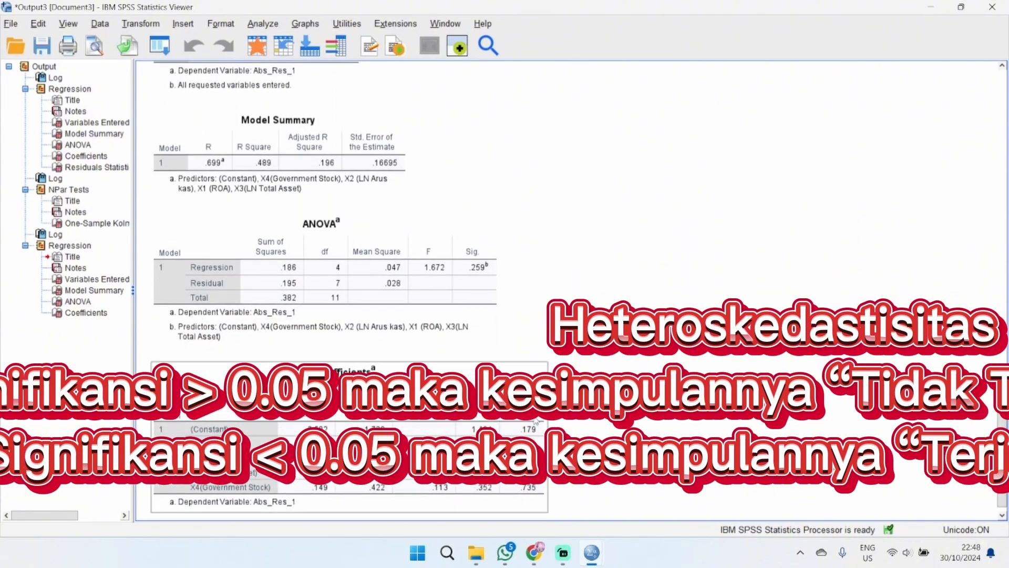
# Step: Examine the Coefficients table of the Abs_Res_1 regression and switch back to the data editor
pyautogui.click(537, 420)
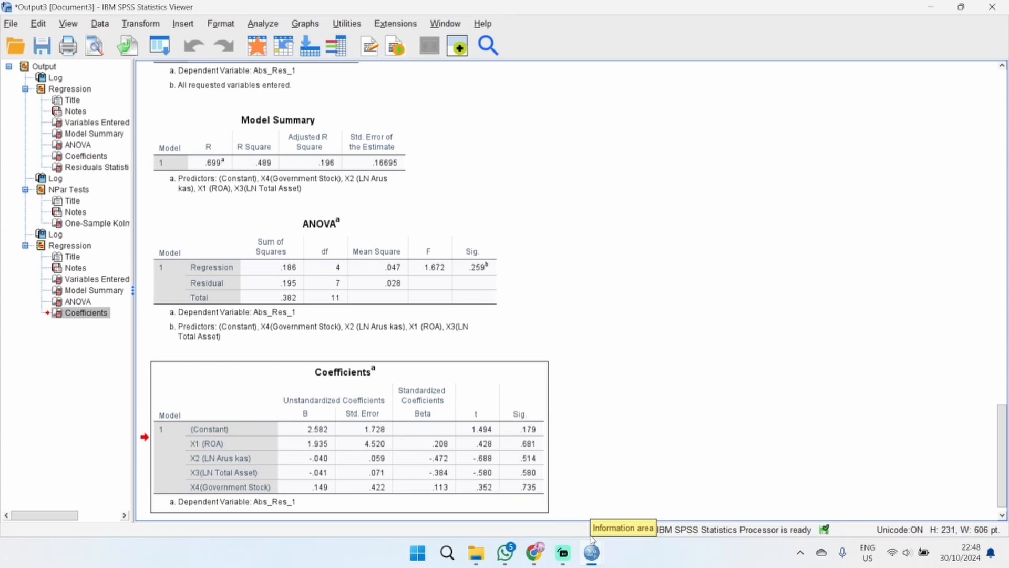
pyautogui.moveTo(594, 553)
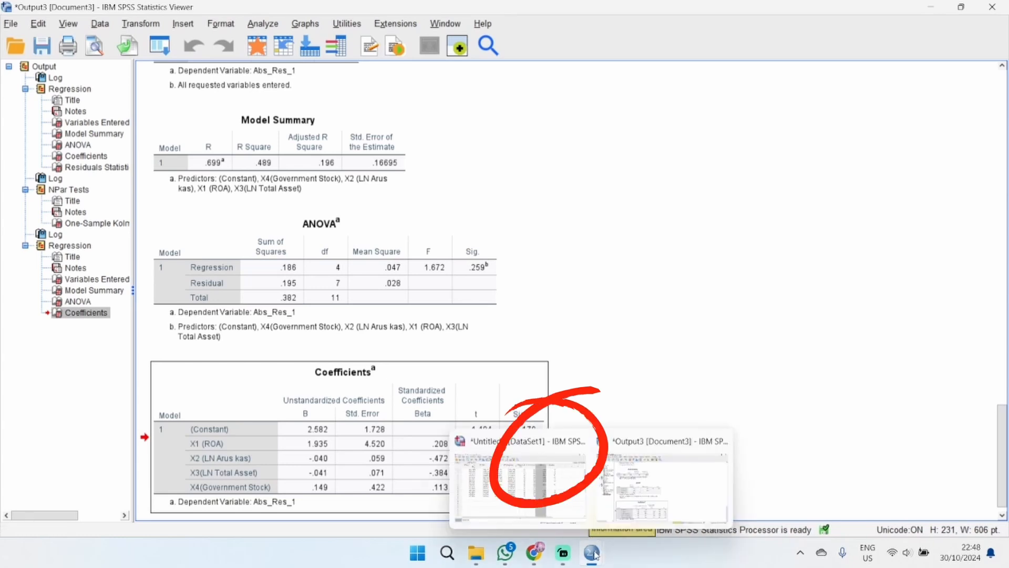
pyautogui.click(760, 403)
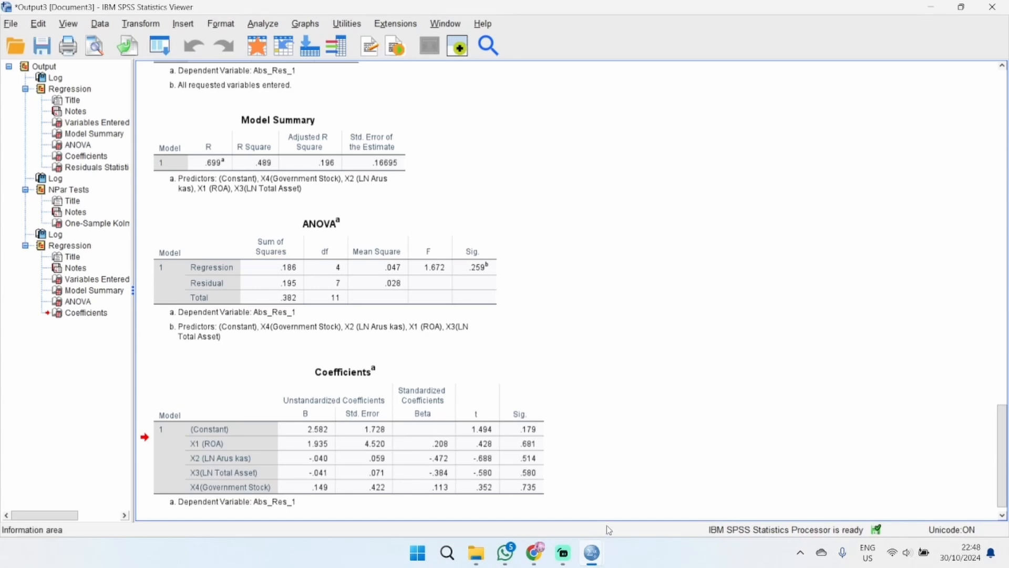
pyautogui.click(598, 553)
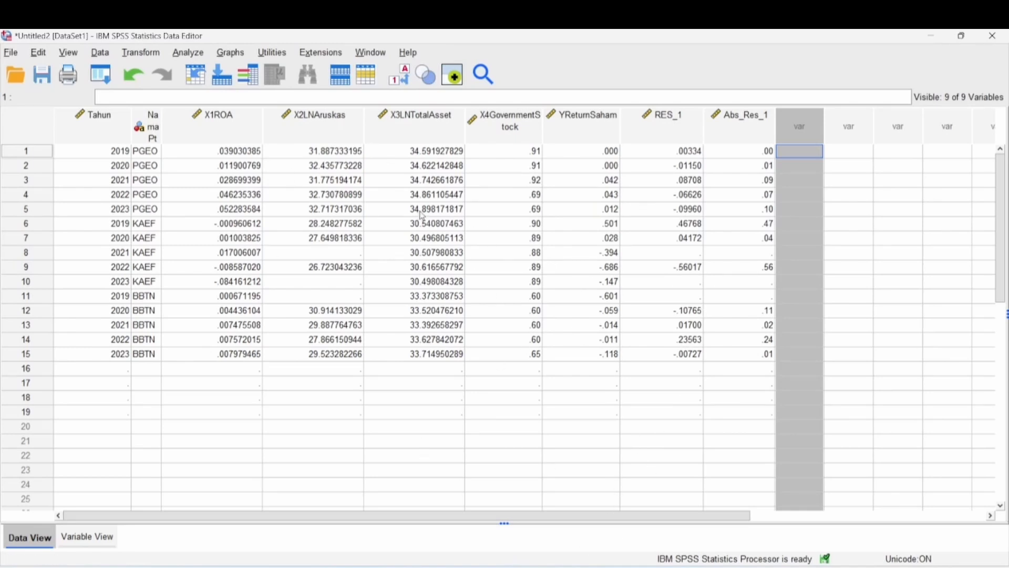
# Step: Set up a Linear Regression on Y (Return Saham) with only Collinearity diagnostics enabled, turning off Durbin-Watson, Model fit and Estimates
pyautogui.click(195, 54)
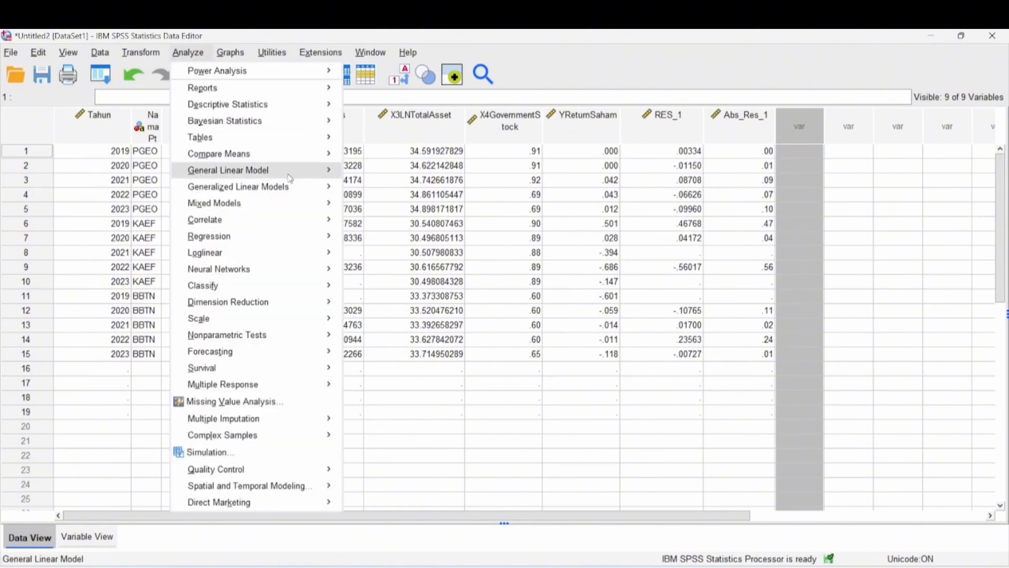
pyautogui.moveTo(315, 213)
pyautogui.moveTo(326, 236)
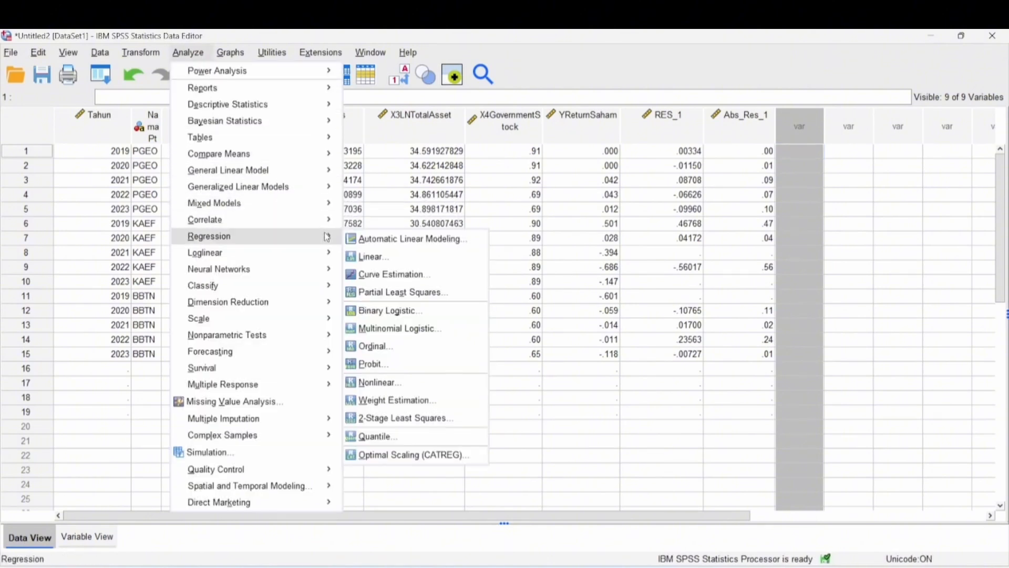
pyautogui.click(405, 263)
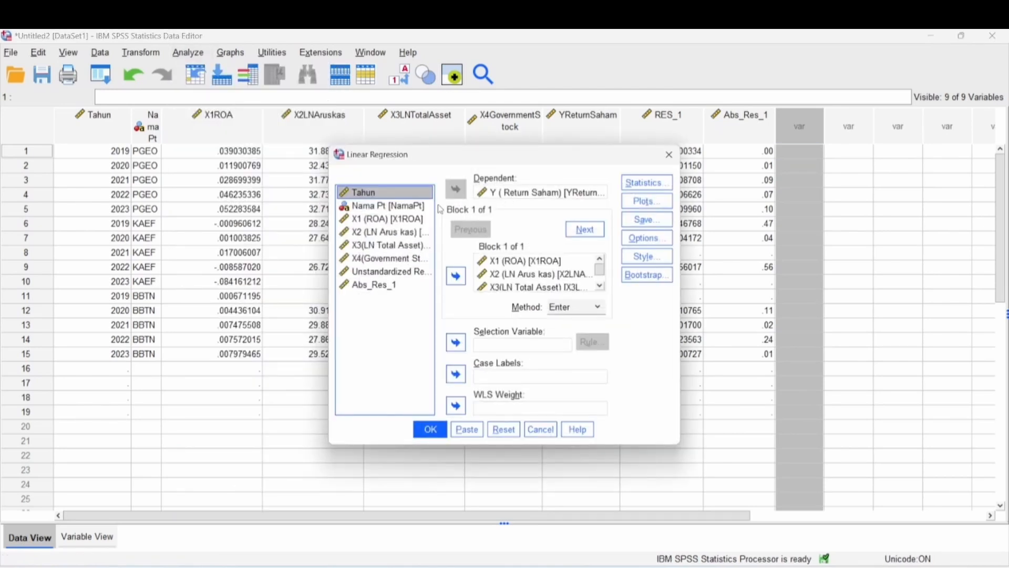
pyautogui.click(508, 198)
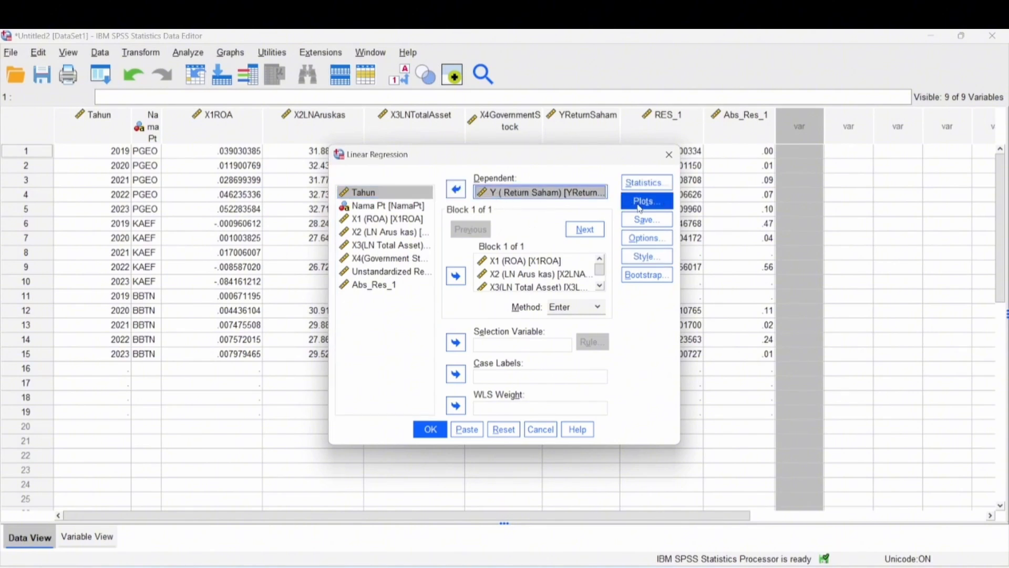
pyautogui.click(640, 184)
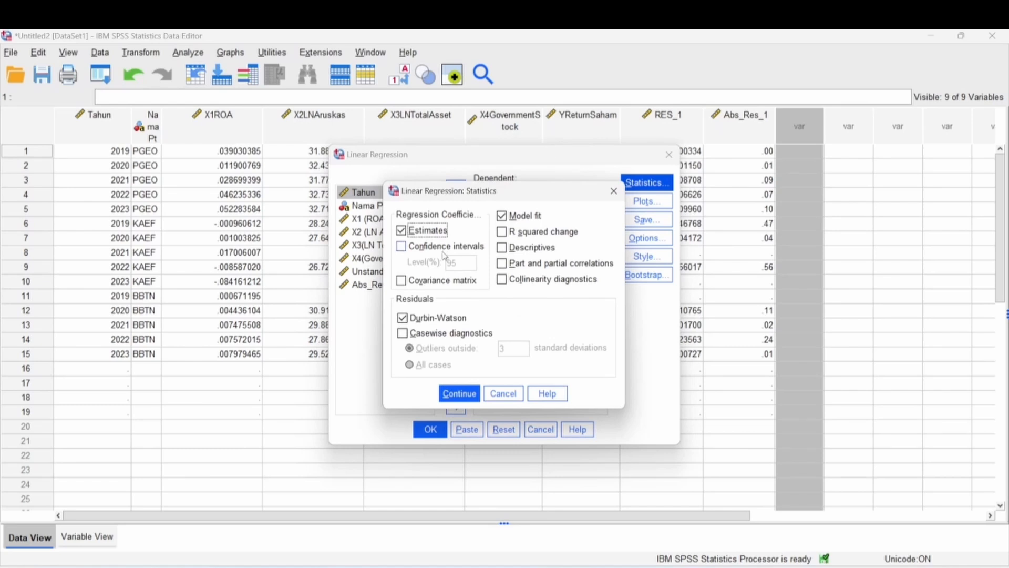
pyautogui.click(401, 322)
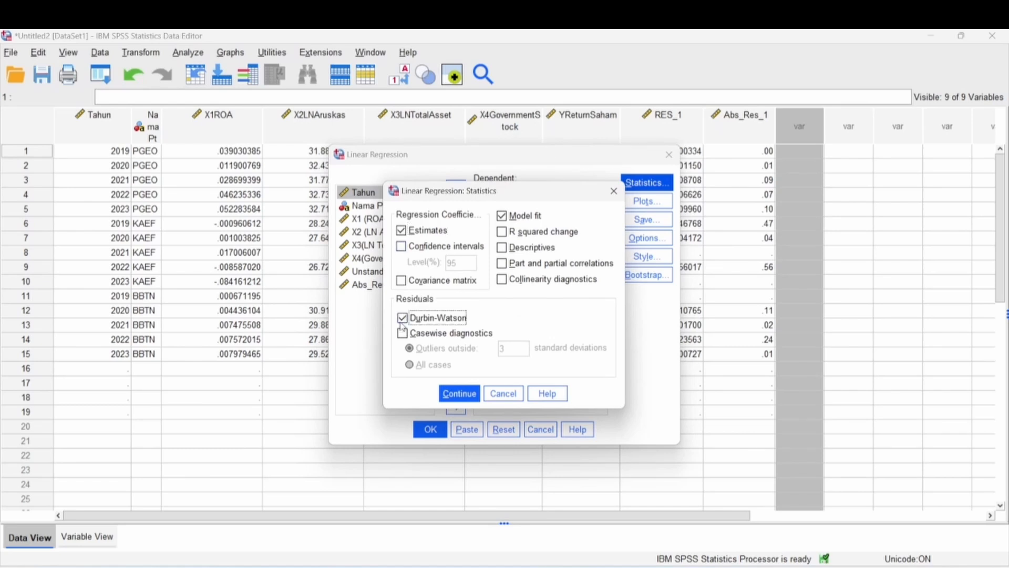
pyautogui.click(504, 216)
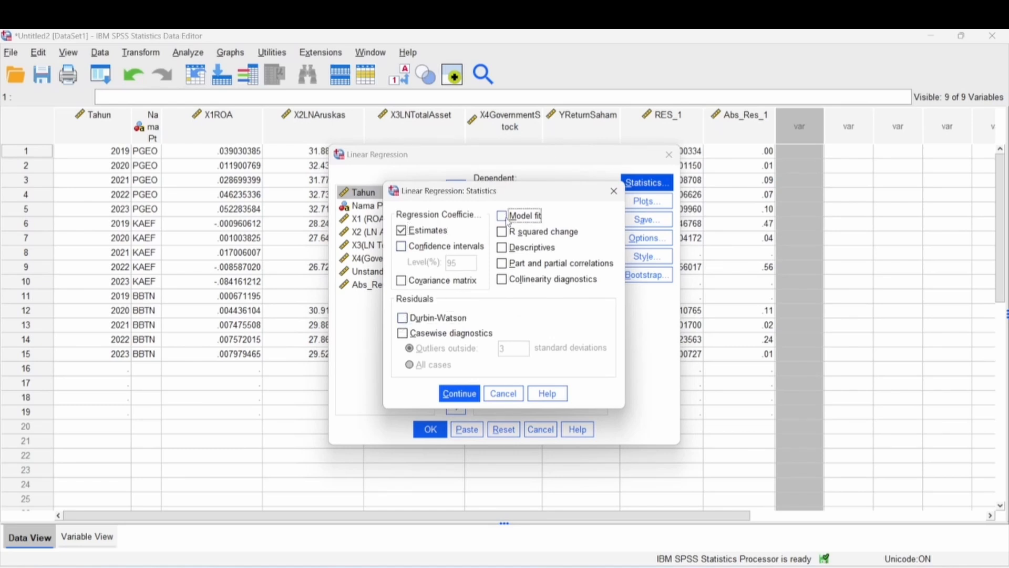
pyautogui.click(402, 230)
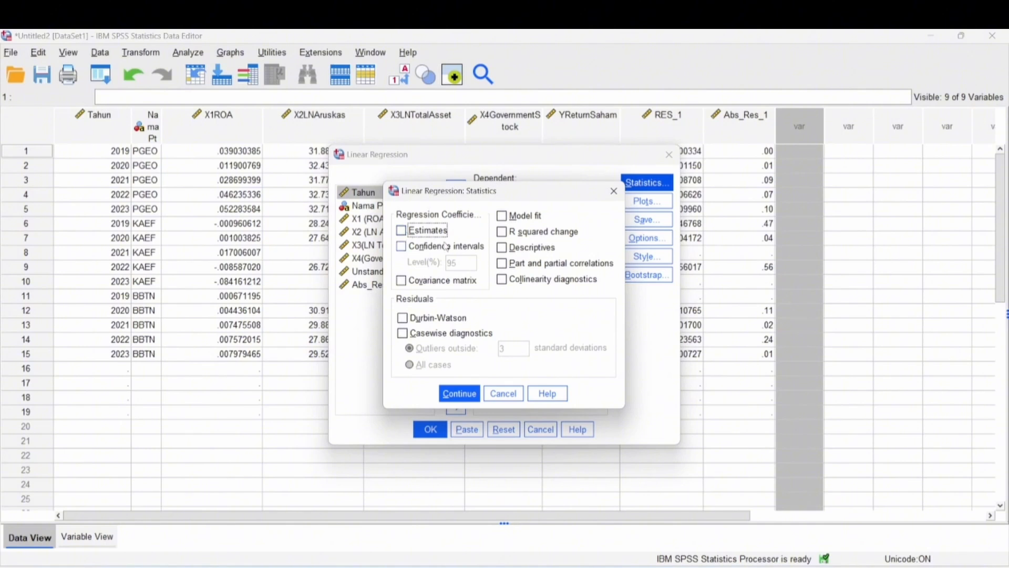
pyautogui.click(502, 279)
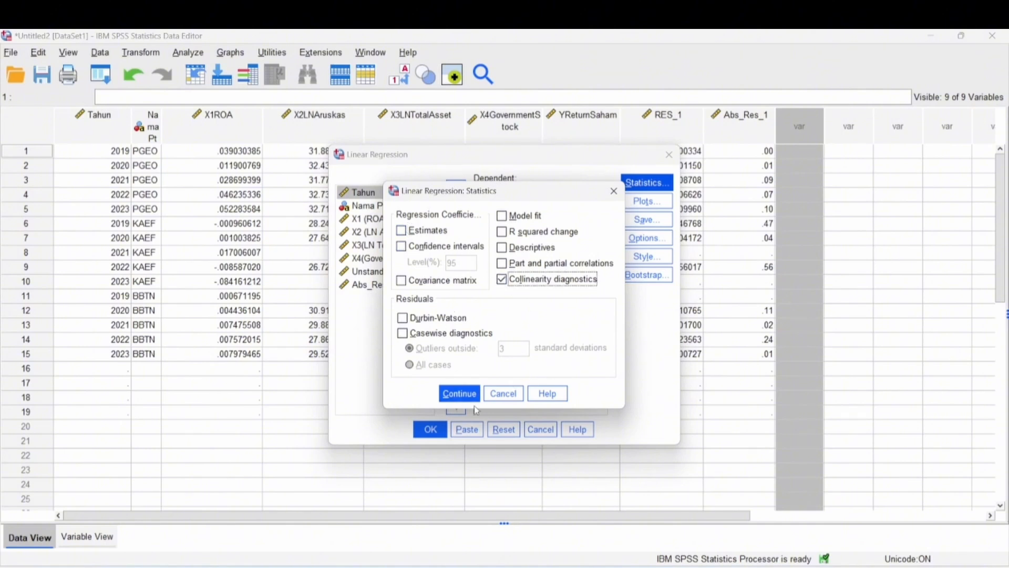
pyautogui.click(464, 395)
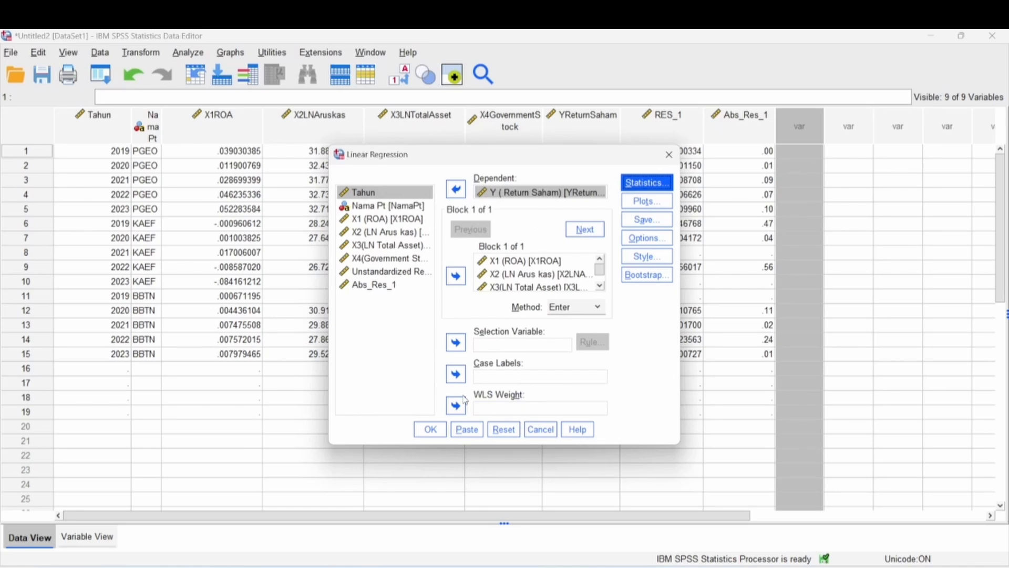
# Step: Run the collinearity regression, examine the Tolerance and VIF values in the Coefficients table, and close the output viewer
pyautogui.click(430, 428)
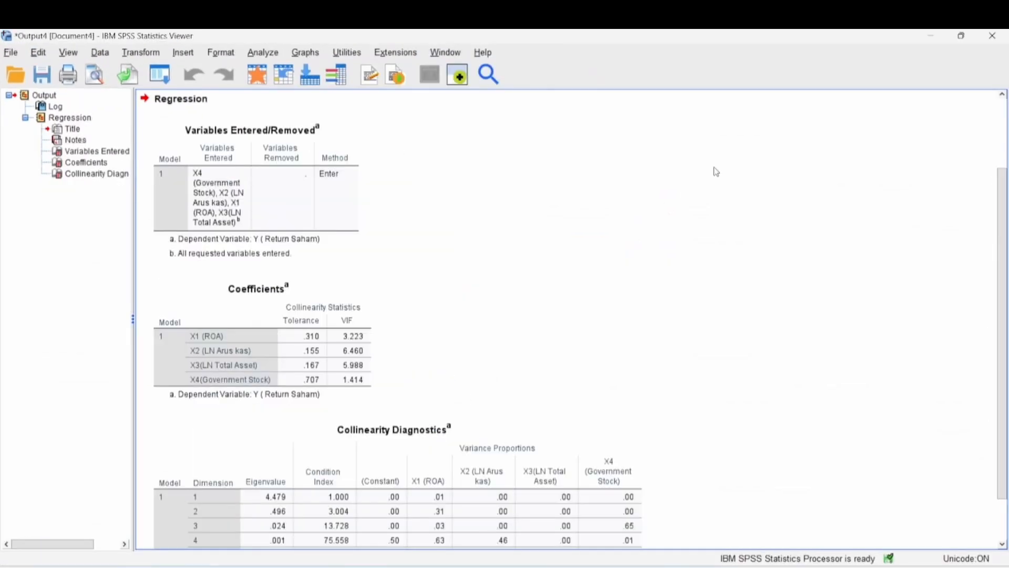
pyautogui.moveTo(1003, 205); pyautogui.dragTo(1006, 249)
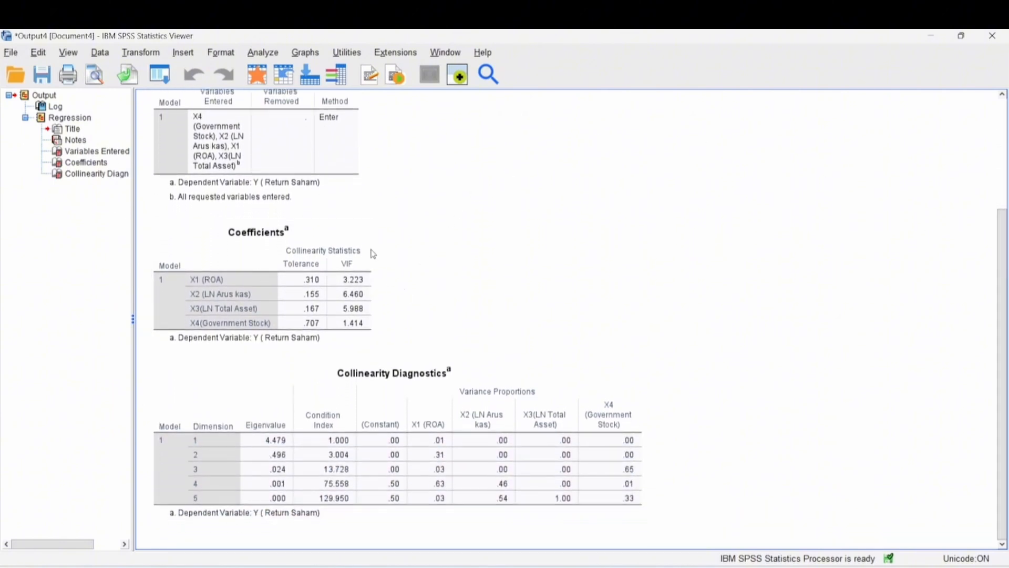
pyautogui.click(351, 277)
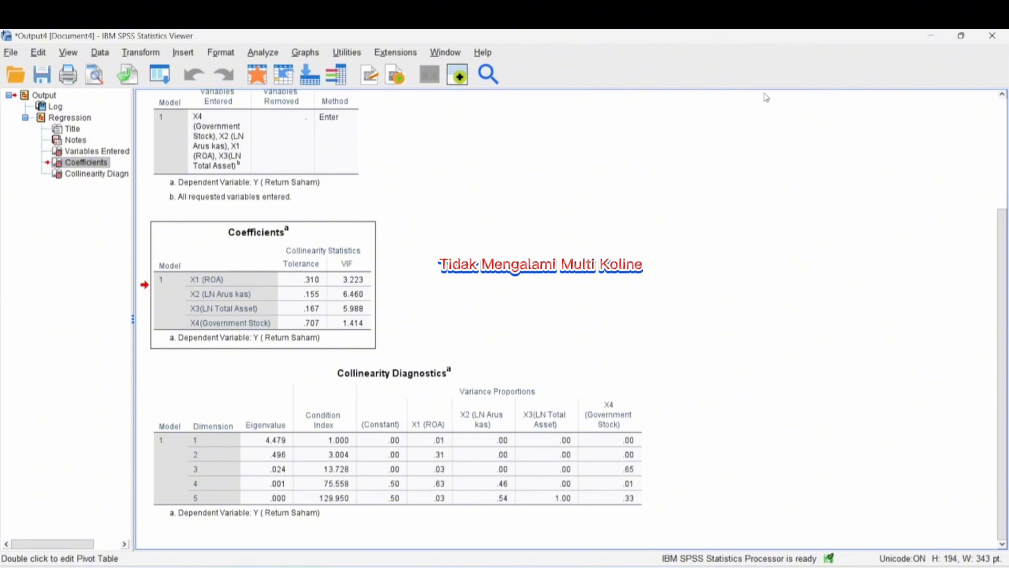
pyautogui.click(982, 36)
pyautogui.click(504, 320)
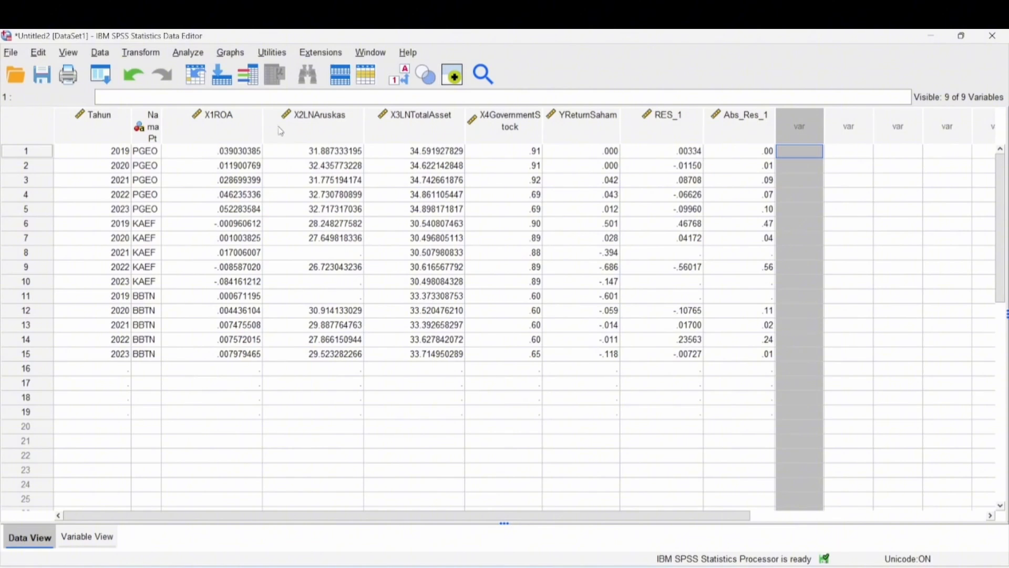
# Step: Reopen Linear Regression and set its statistics to Model fit, Estimates and Durbin-Watson, with Collinearity diagnostics turned off
pyautogui.click(188, 53)
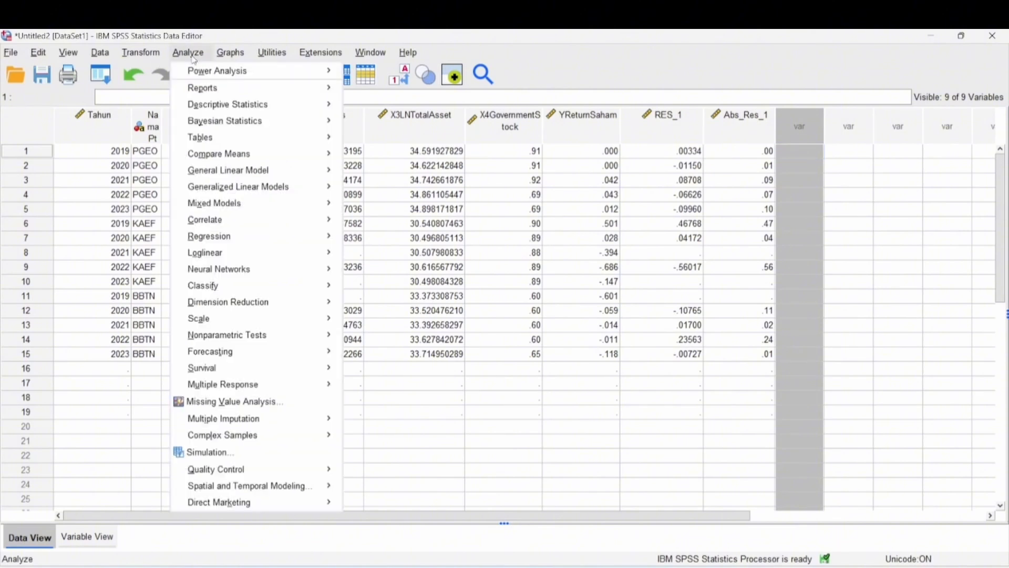
pyautogui.moveTo(273, 234)
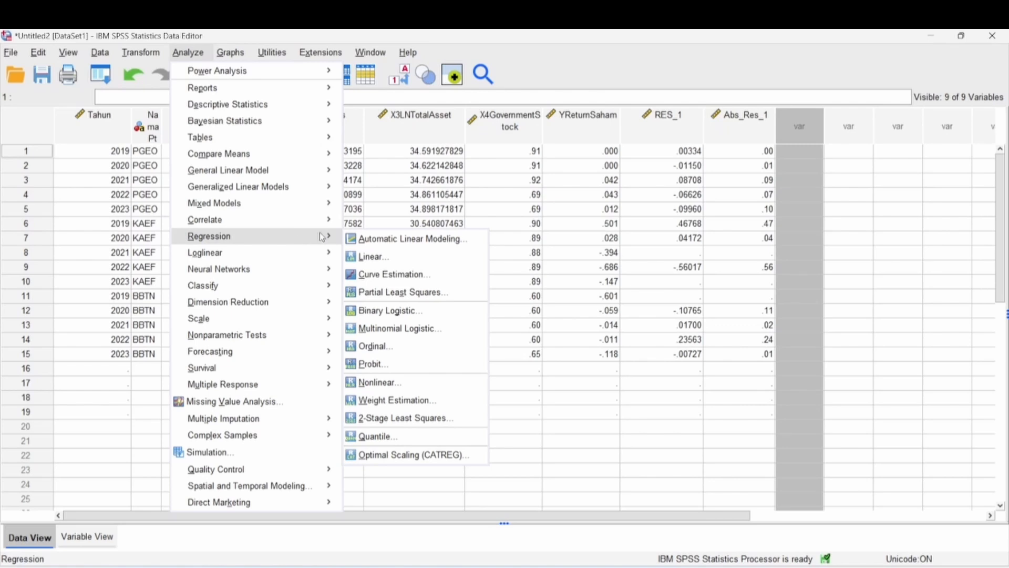
pyautogui.click(374, 257)
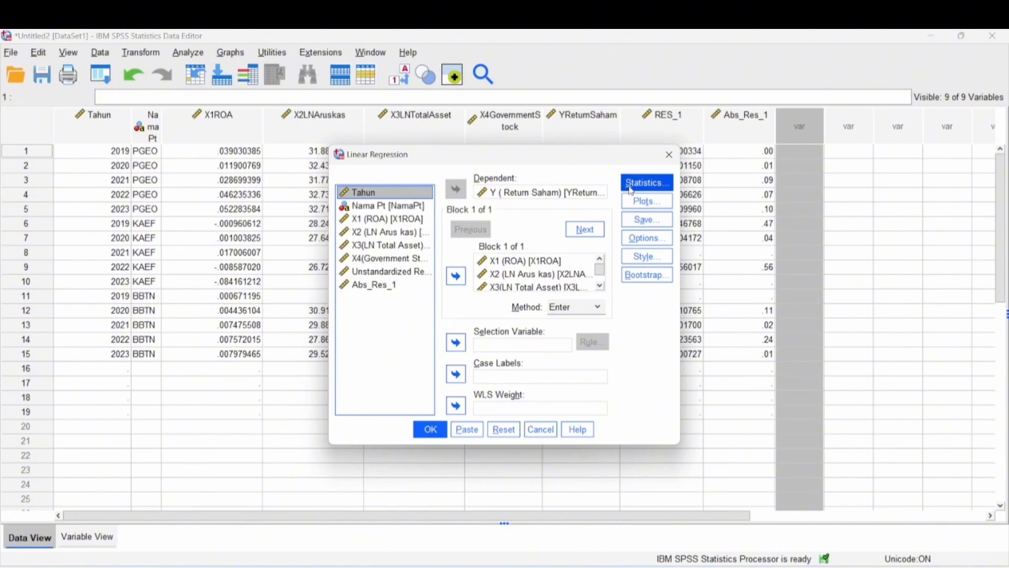
pyautogui.click(645, 183)
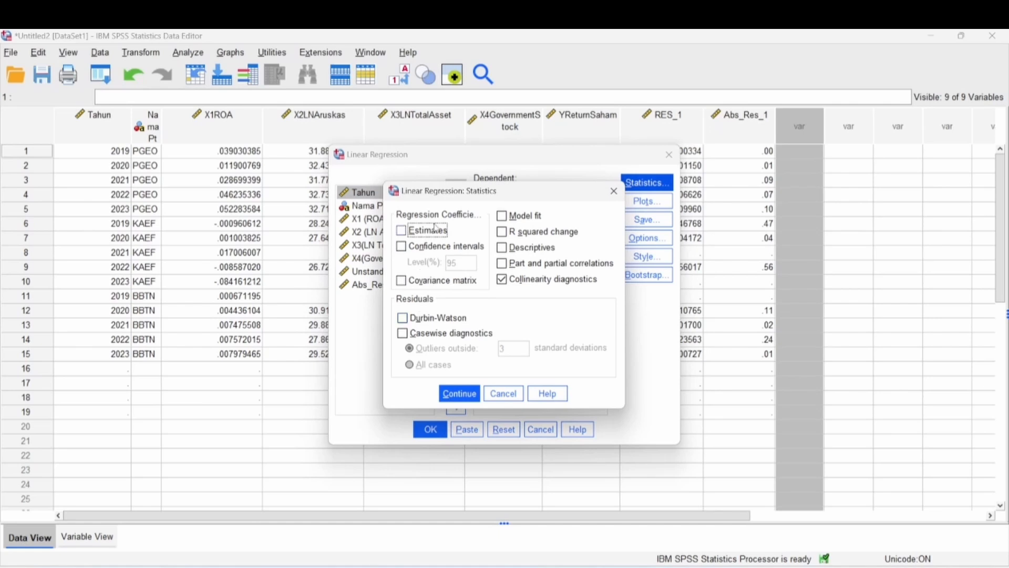
pyautogui.click(502, 216)
pyautogui.click(421, 231)
pyautogui.click(510, 281)
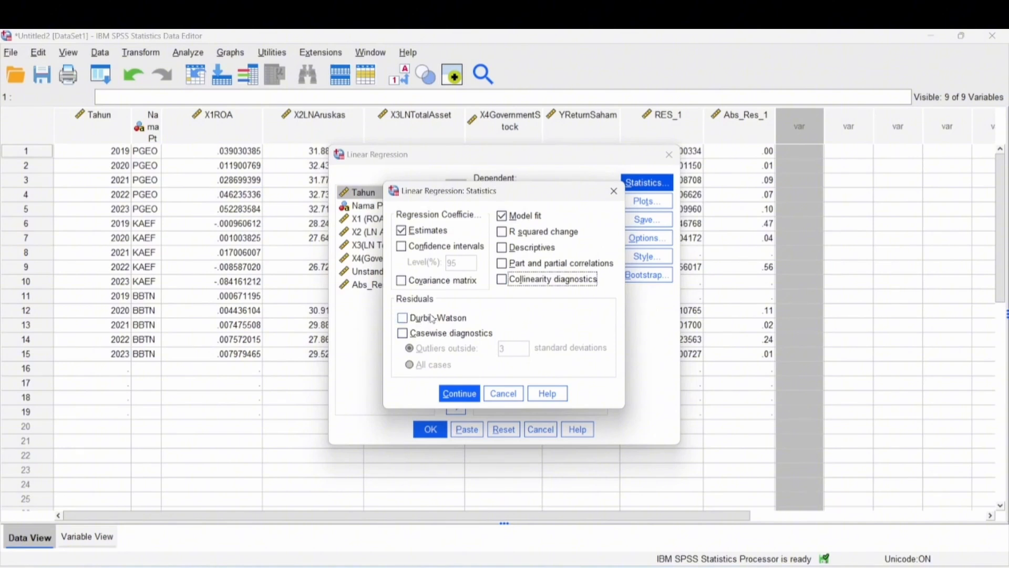
pyautogui.click(403, 318)
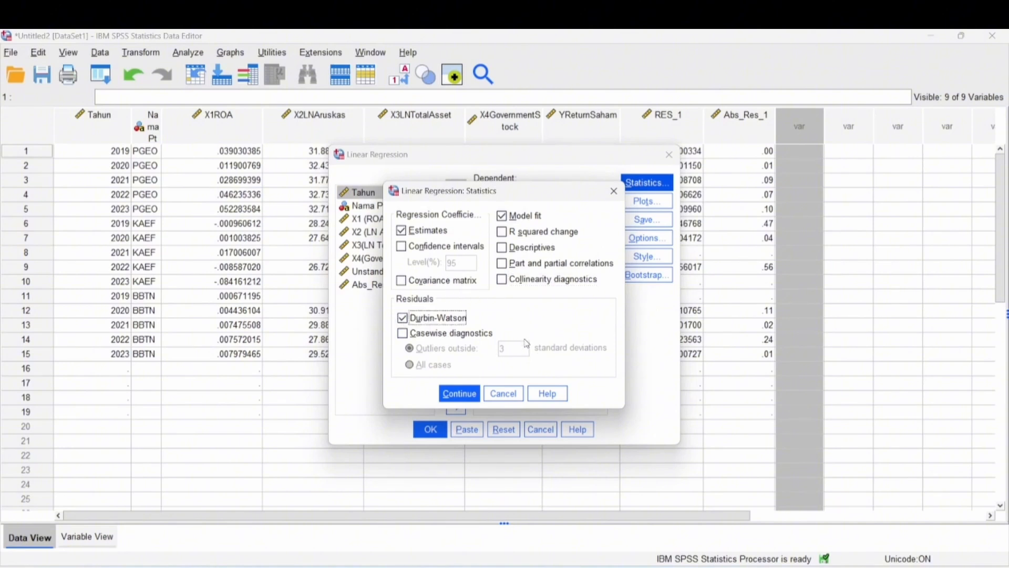
pyautogui.click(460, 396)
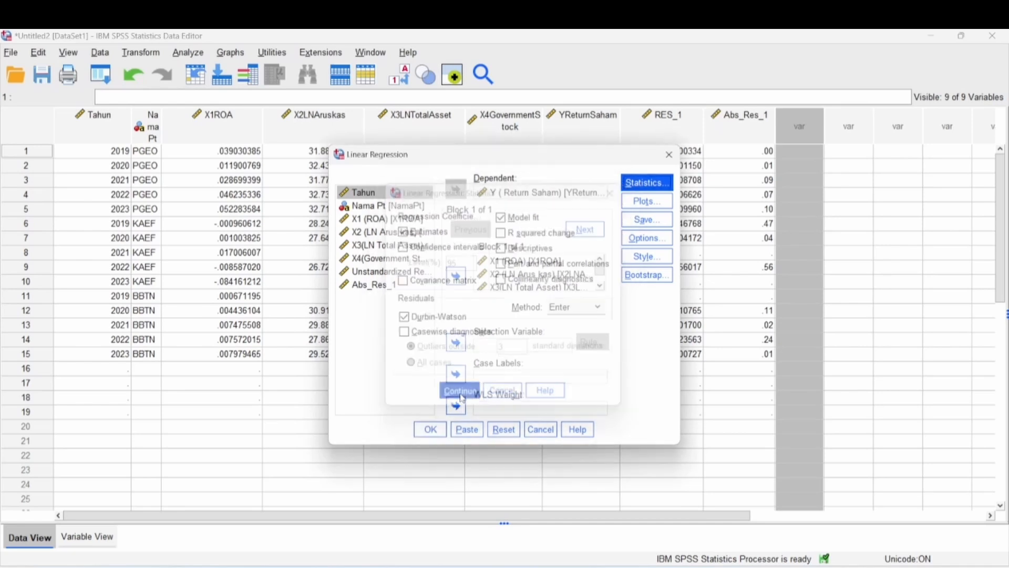
# Step: Run the regression on Y (Return Saham), examine the Durbin-Watson value in the Model Summary, and close the output viewer
pyautogui.click(432, 430)
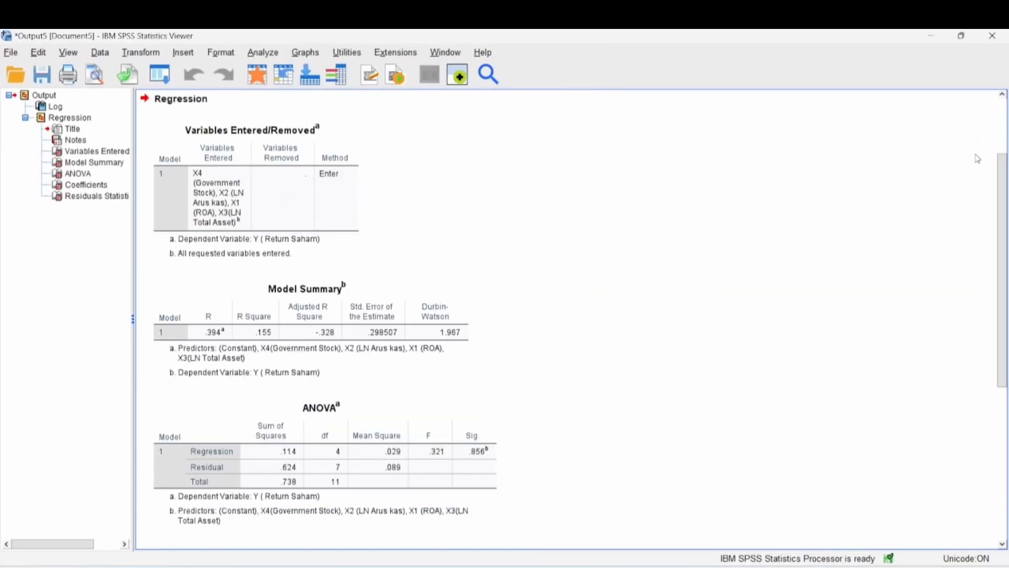
pyautogui.scroll(4, 999, 178)
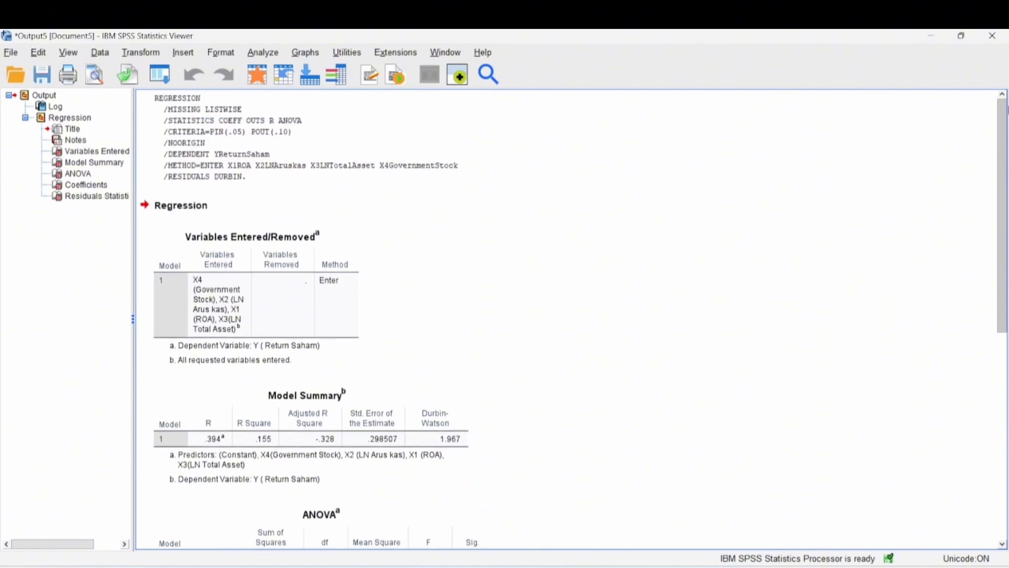
pyautogui.scroll(-9, 1004, 243)
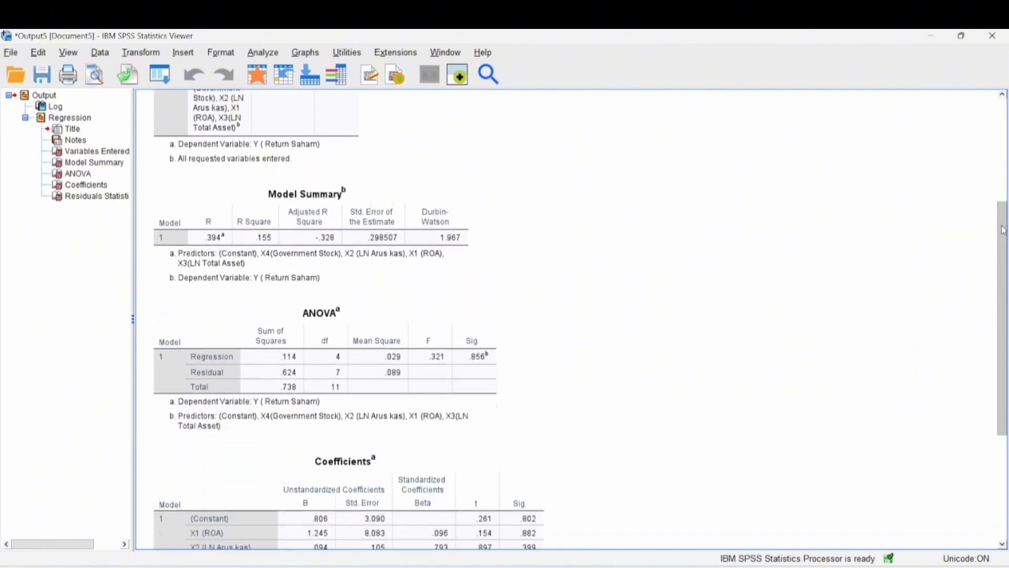
pyautogui.moveTo(1004, 243); pyautogui.dragTo(1008, 273)
pyautogui.click(449, 181)
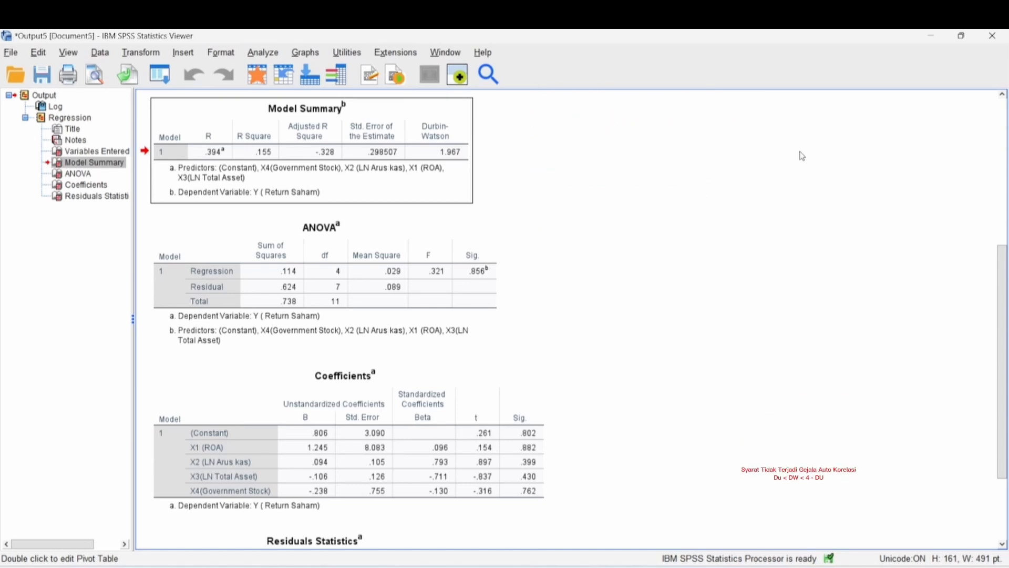
pyautogui.click(983, 34)
pyautogui.click(503, 320)
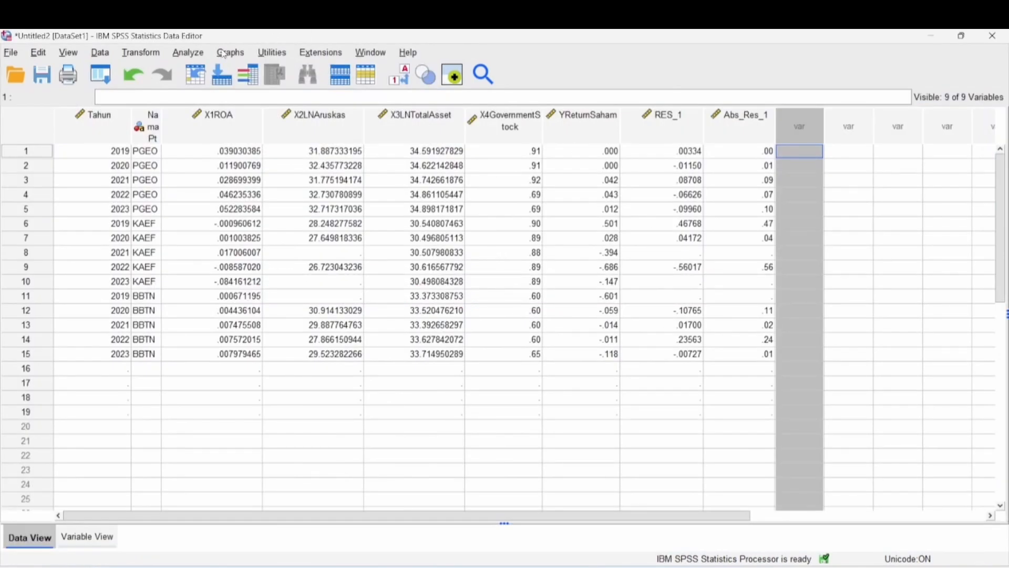
# Step: Set up a nonparametric legacy Runs Test with Abs_Res_1 as the test variable and Median as the cut point
pyautogui.click(185, 53)
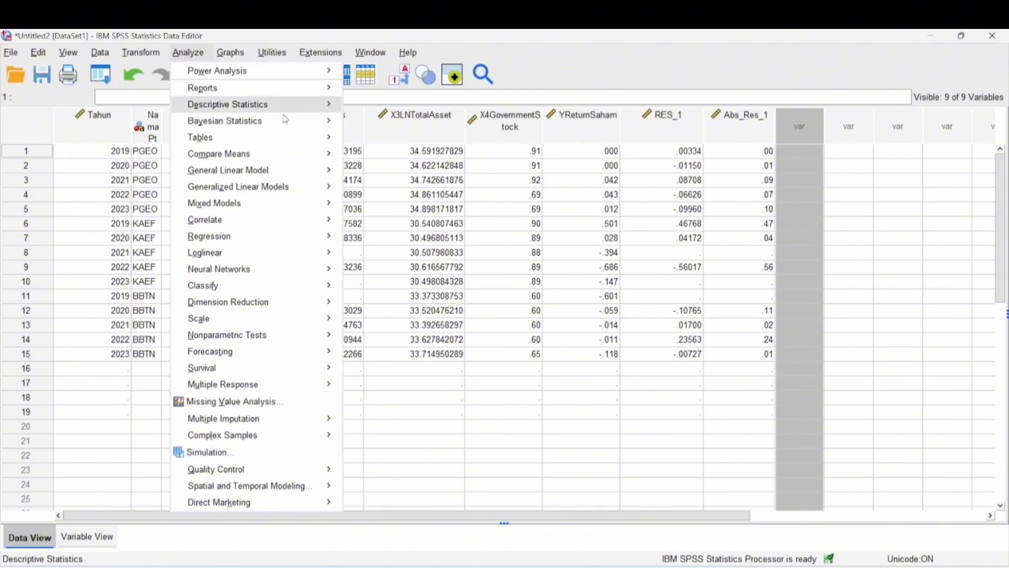
pyautogui.moveTo(324, 333)
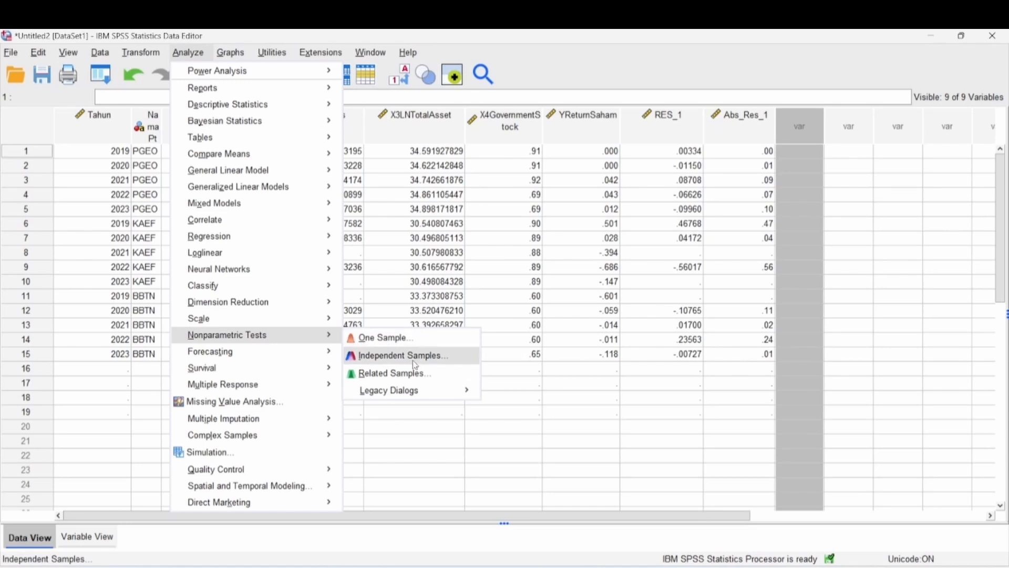
pyautogui.moveTo(430, 390)
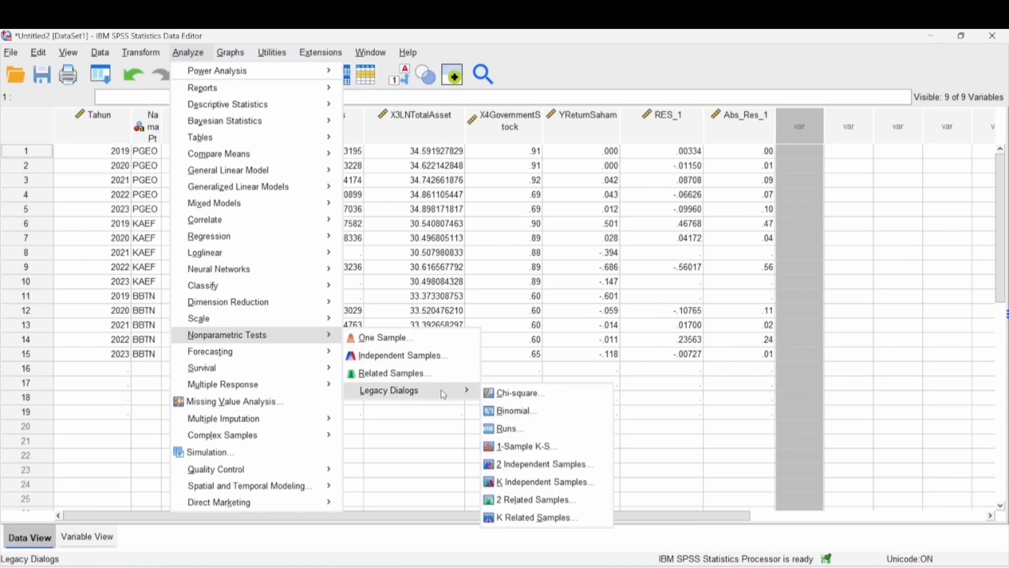
pyautogui.click(527, 427)
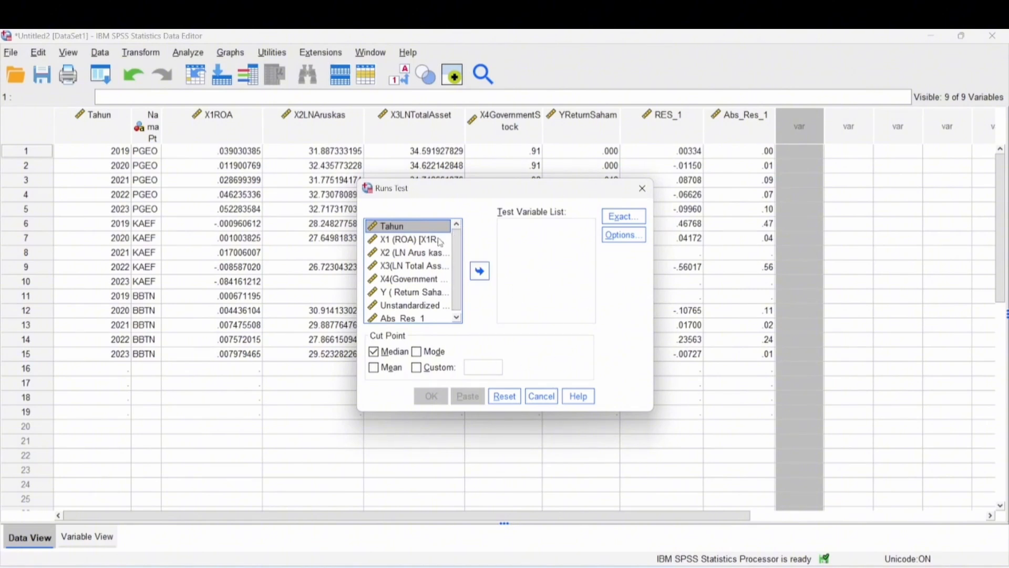
pyautogui.click(429, 319)
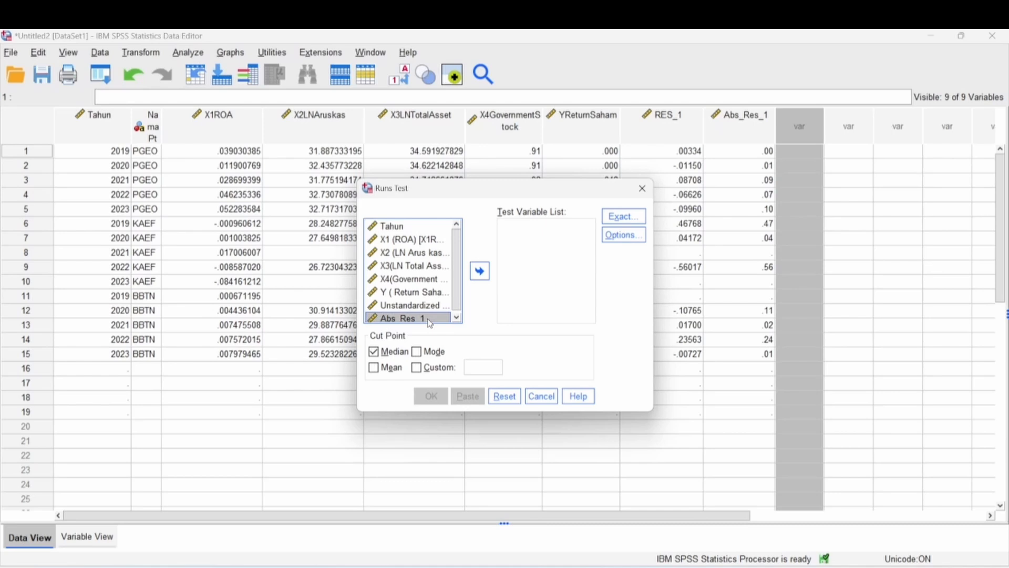
pyautogui.click(489, 275)
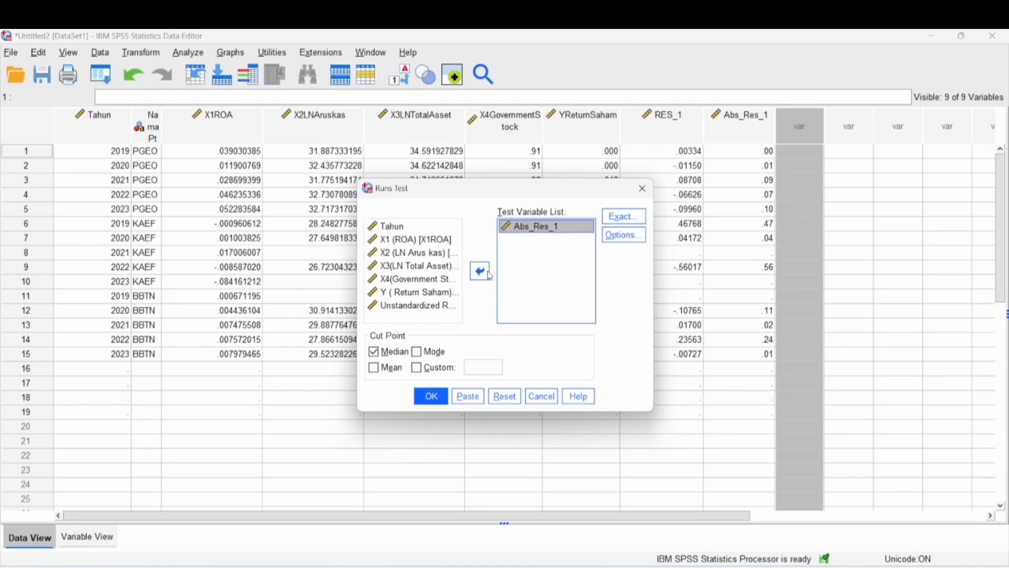
# Step: Run the Runs Test on Abs_Res_1, examine the Asymp. Sig. (2-tailed) value in its table, and close the output viewer
pyautogui.click(429, 395)
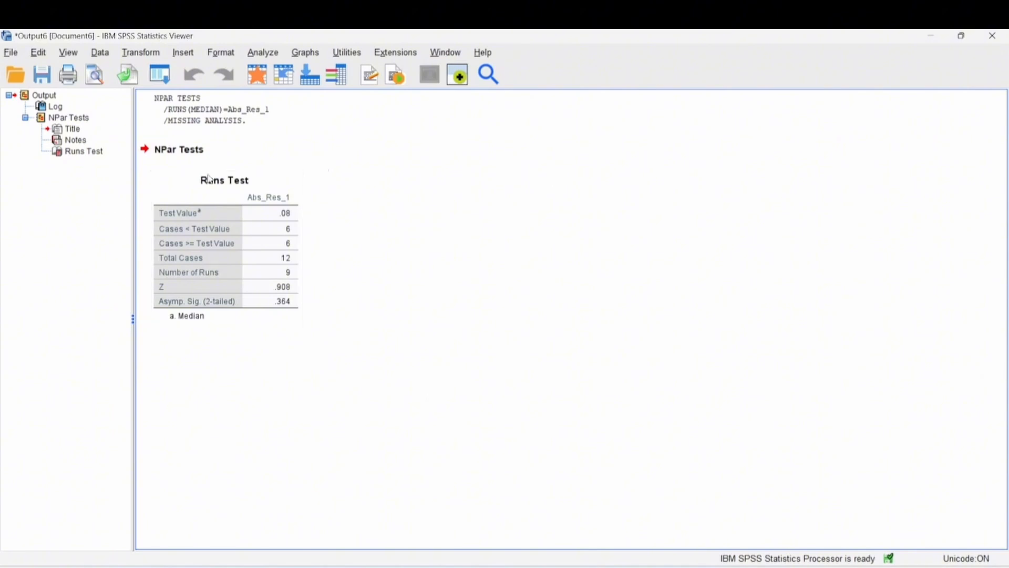
pyautogui.click(196, 239)
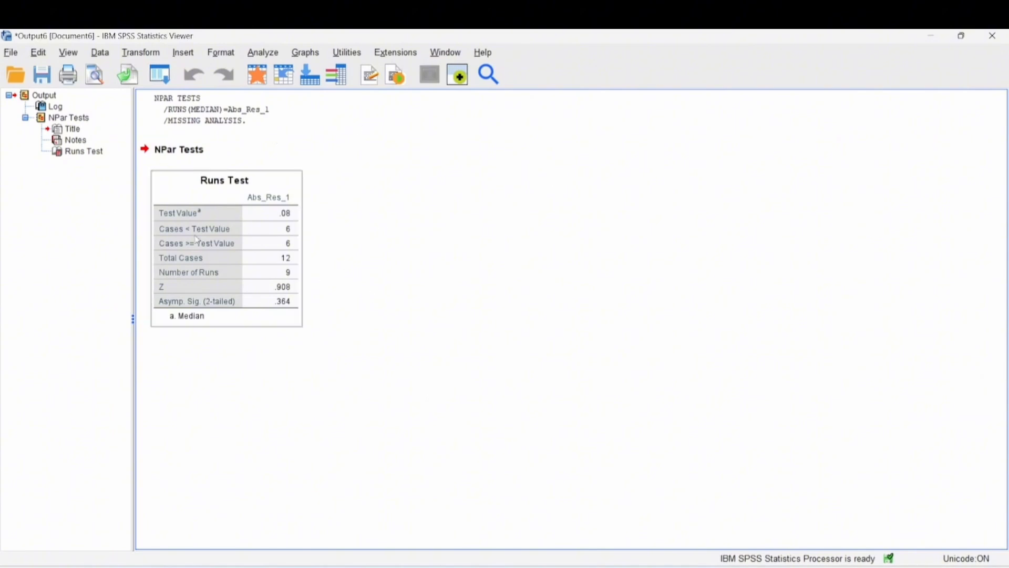
pyautogui.click(218, 270)
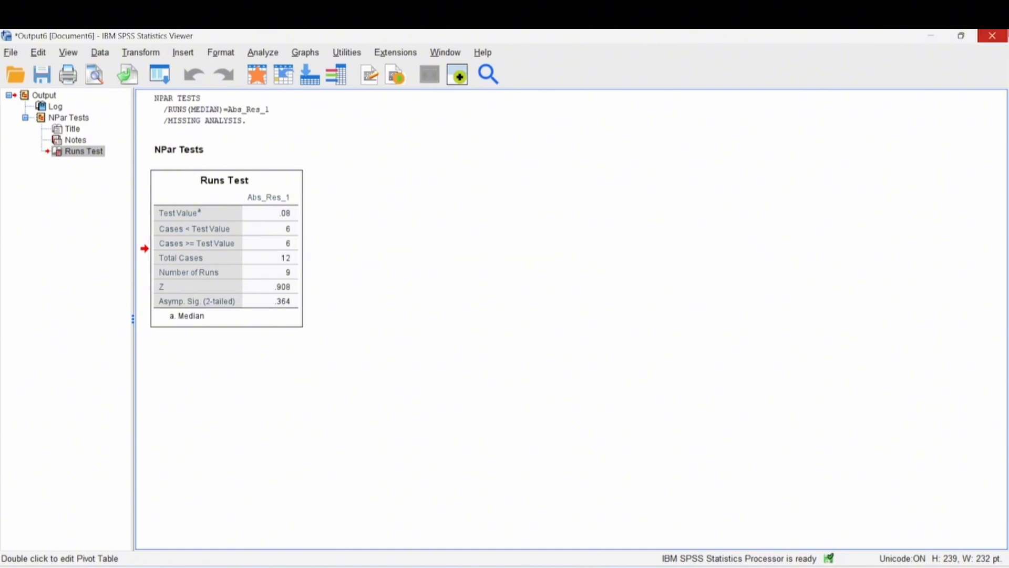
pyautogui.click(992, 36)
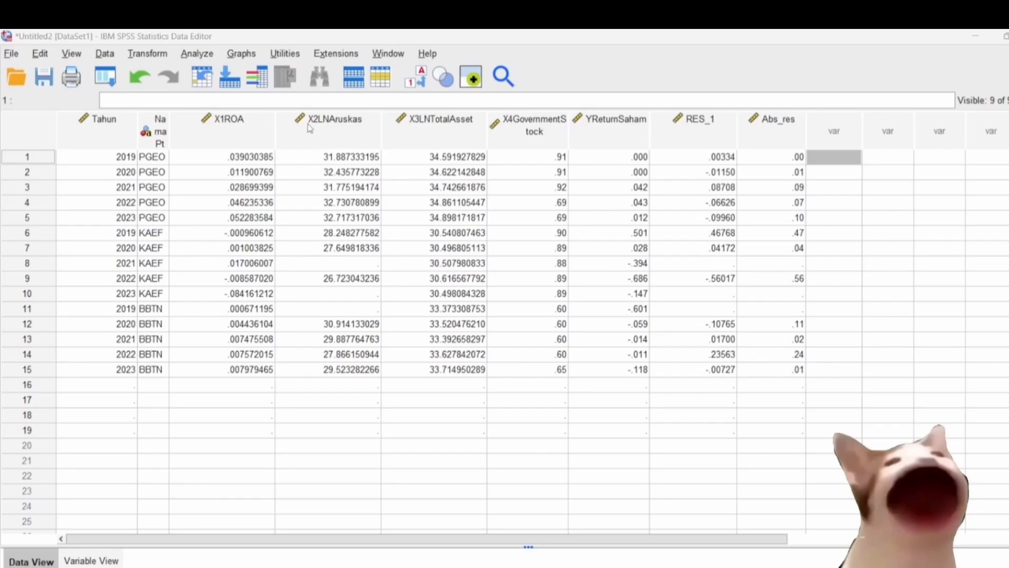
# Step: Run a Linear Regression with Y (Return Saham) as dependent and X1 to X4 as predictors, using the Enter method
pyautogui.click(197, 54)
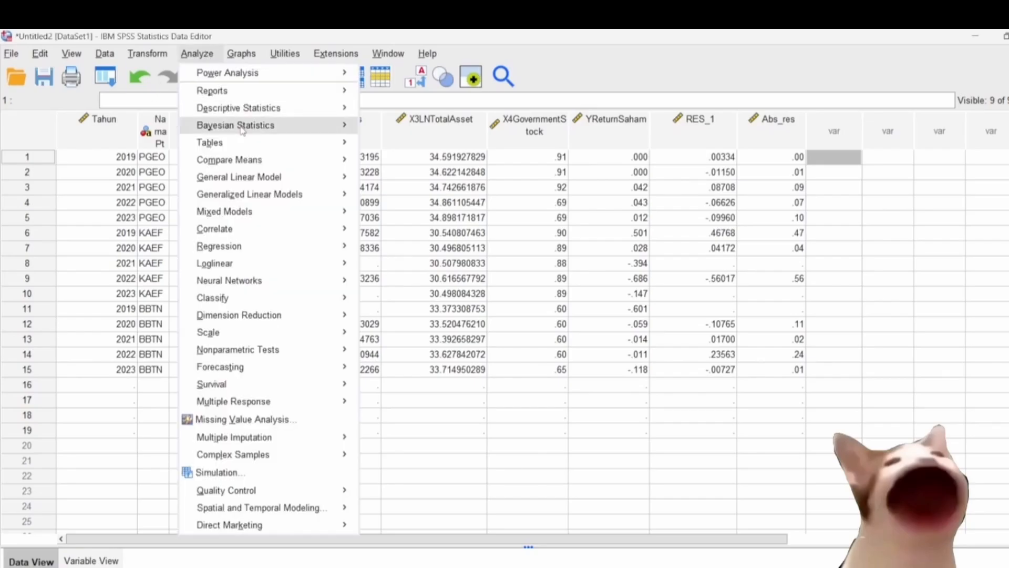
pyautogui.moveTo(320, 251)
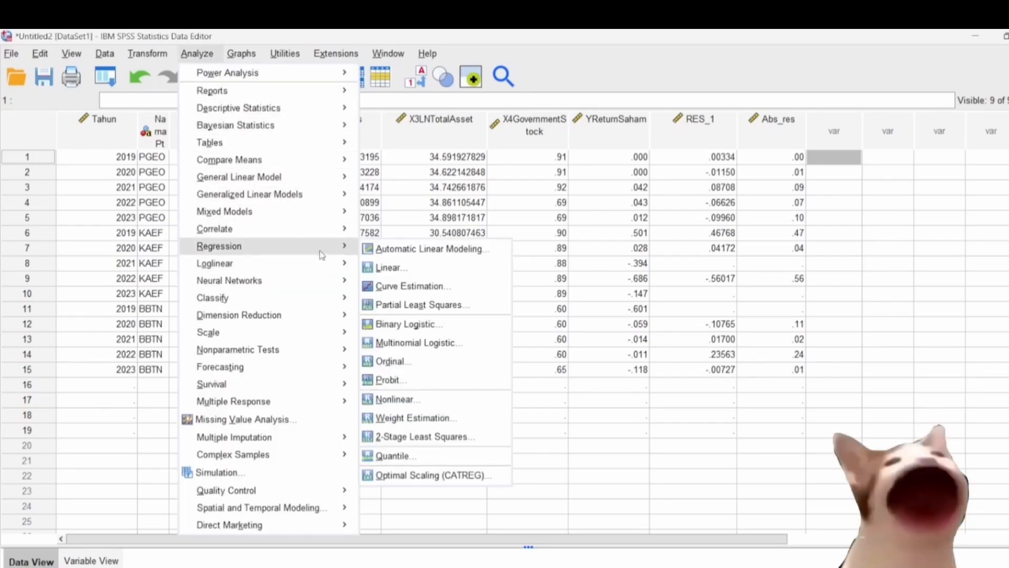
pyautogui.click(386, 268)
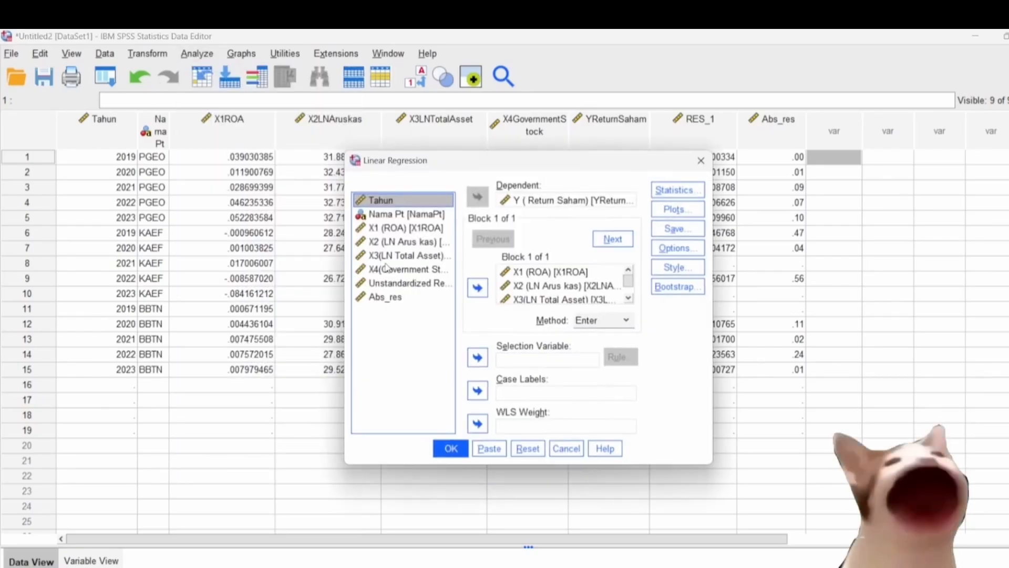
pyautogui.click(418, 231)
pyautogui.click(422, 259)
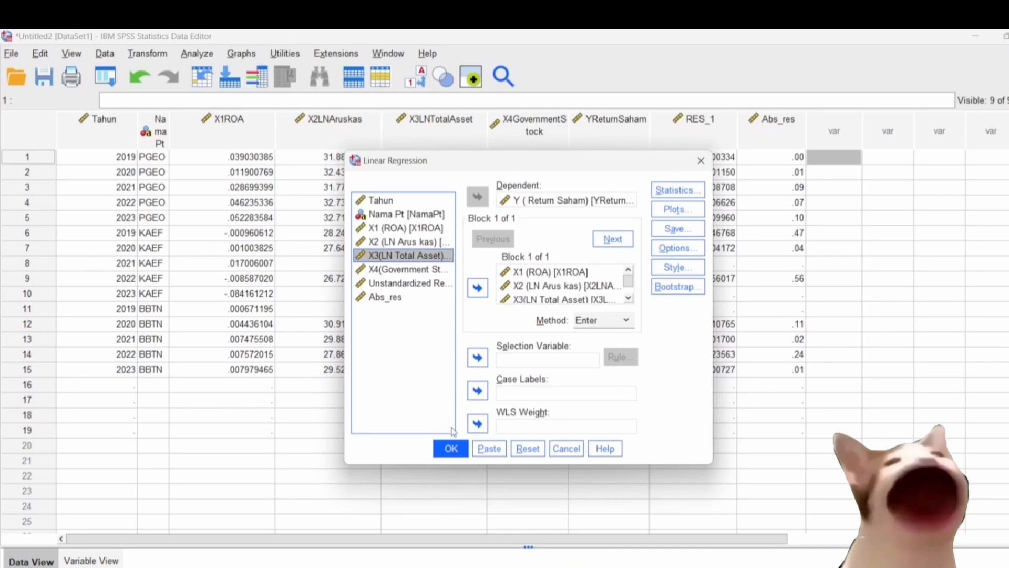
pyautogui.click(455, 449)
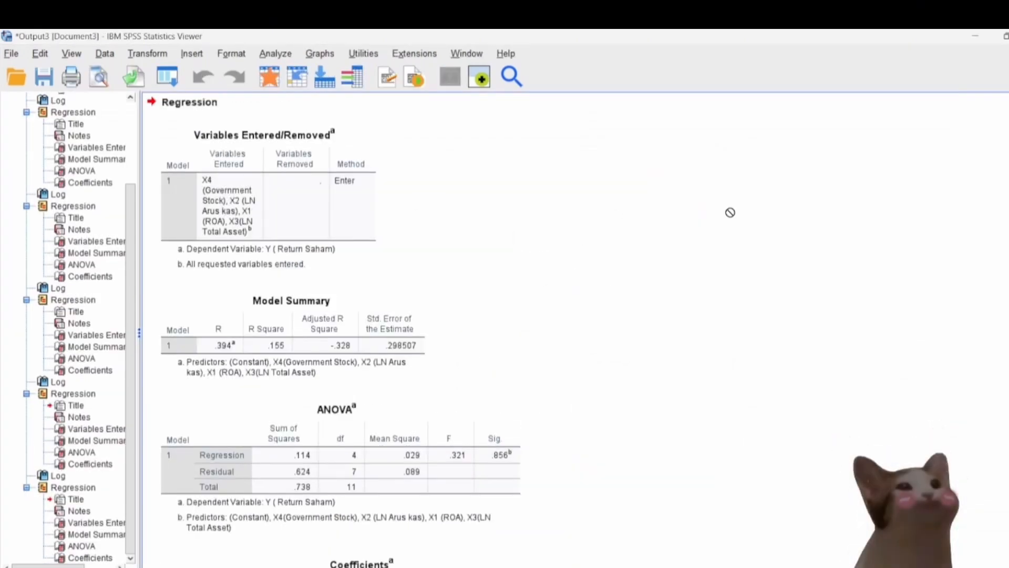
# Step: Examine the R Square values in the latest regression's Model Summary and the F and Sig. values in its ANOVA table
pyautogui.scroll(10, 474, 331)
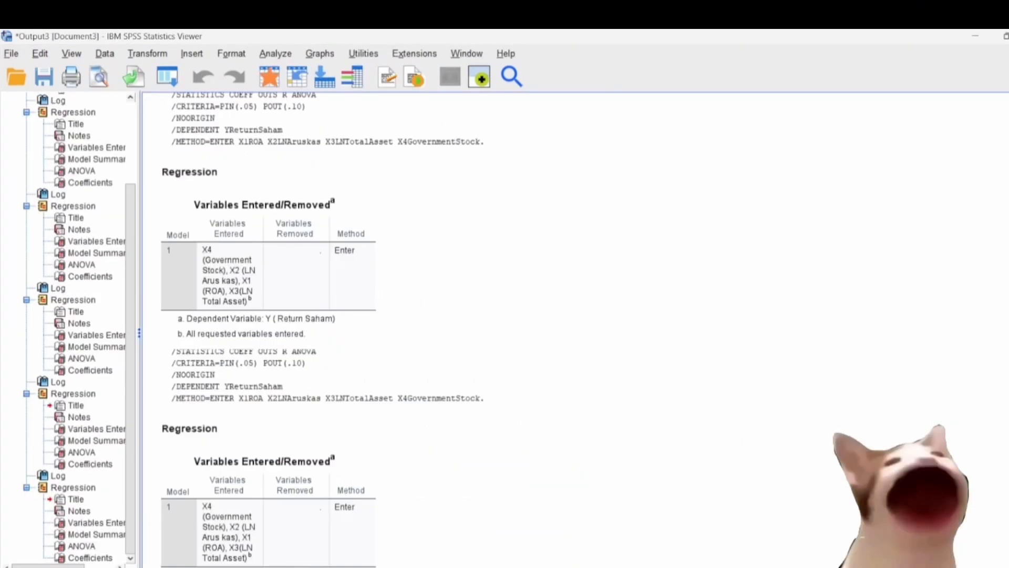
pyautogui.scroll(-5, 473, 331)
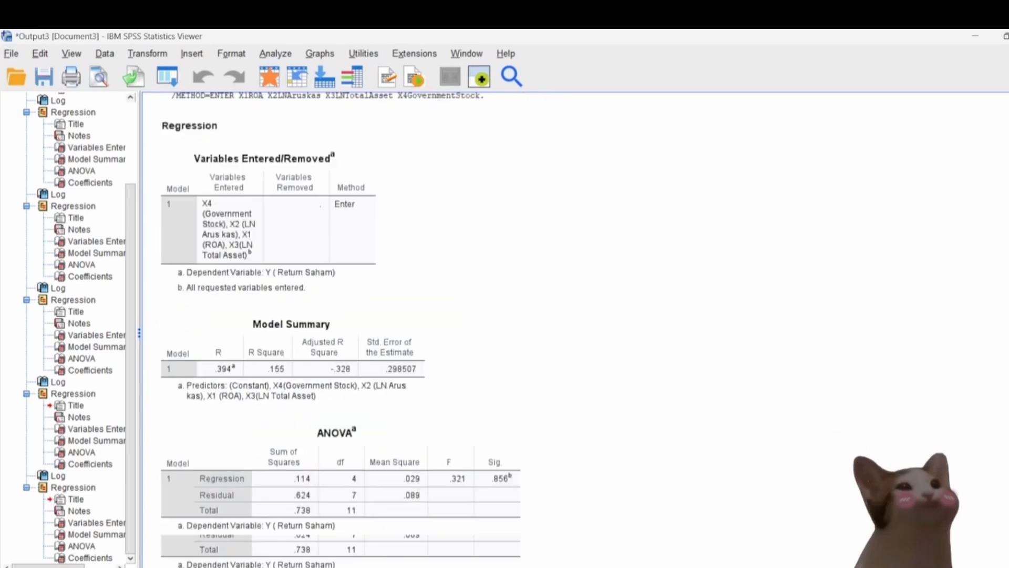
pyautogui.scroll(5, 473, 331)
pyautogui.scroll(-3, 473, 331)
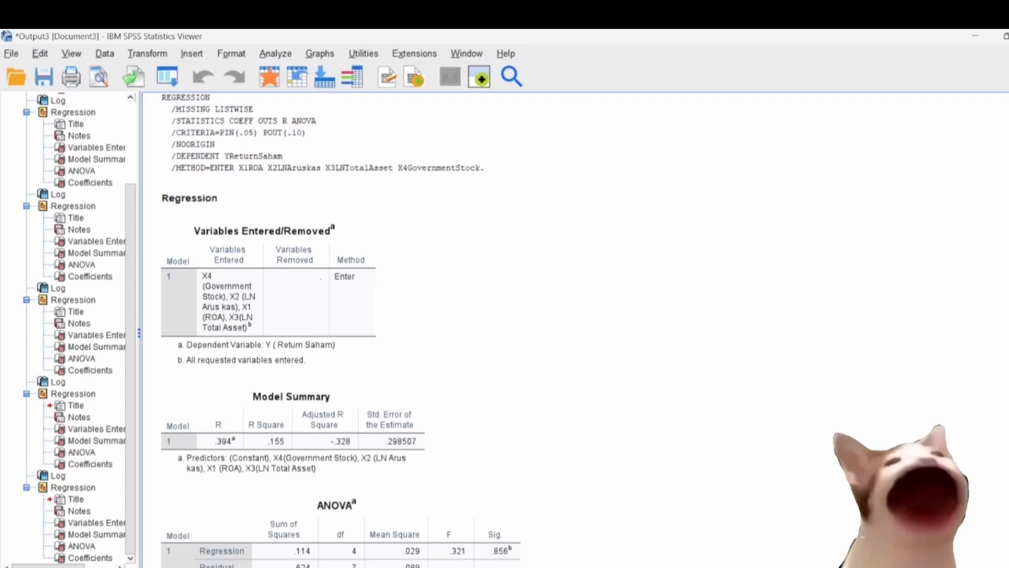
pyautogui.scroll(-5, 642, 291)
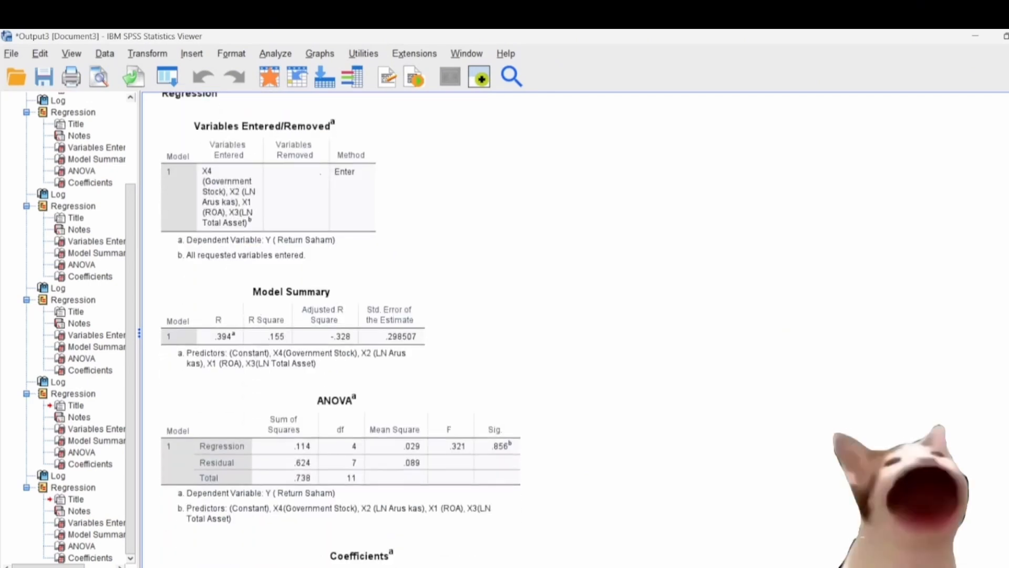
pyautogui.click(340, 335)
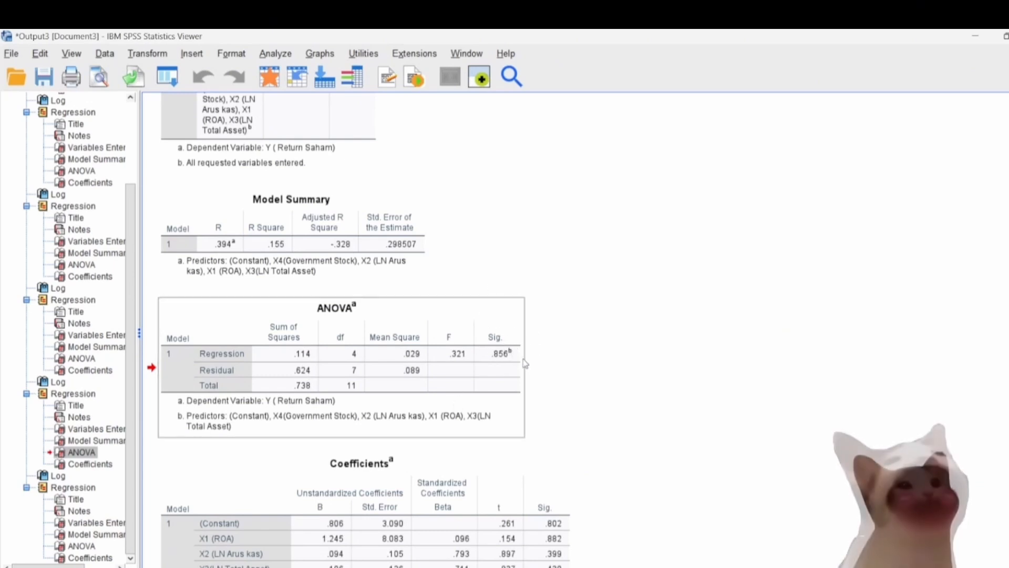
pyautogui.moveTo(513, 334); pyautogui.dragTo(531, 349)
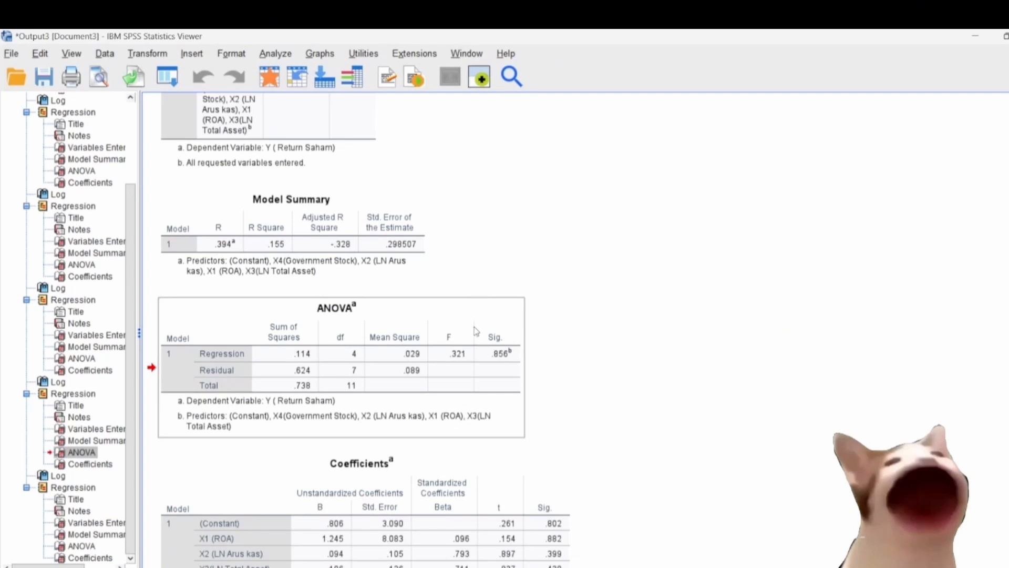